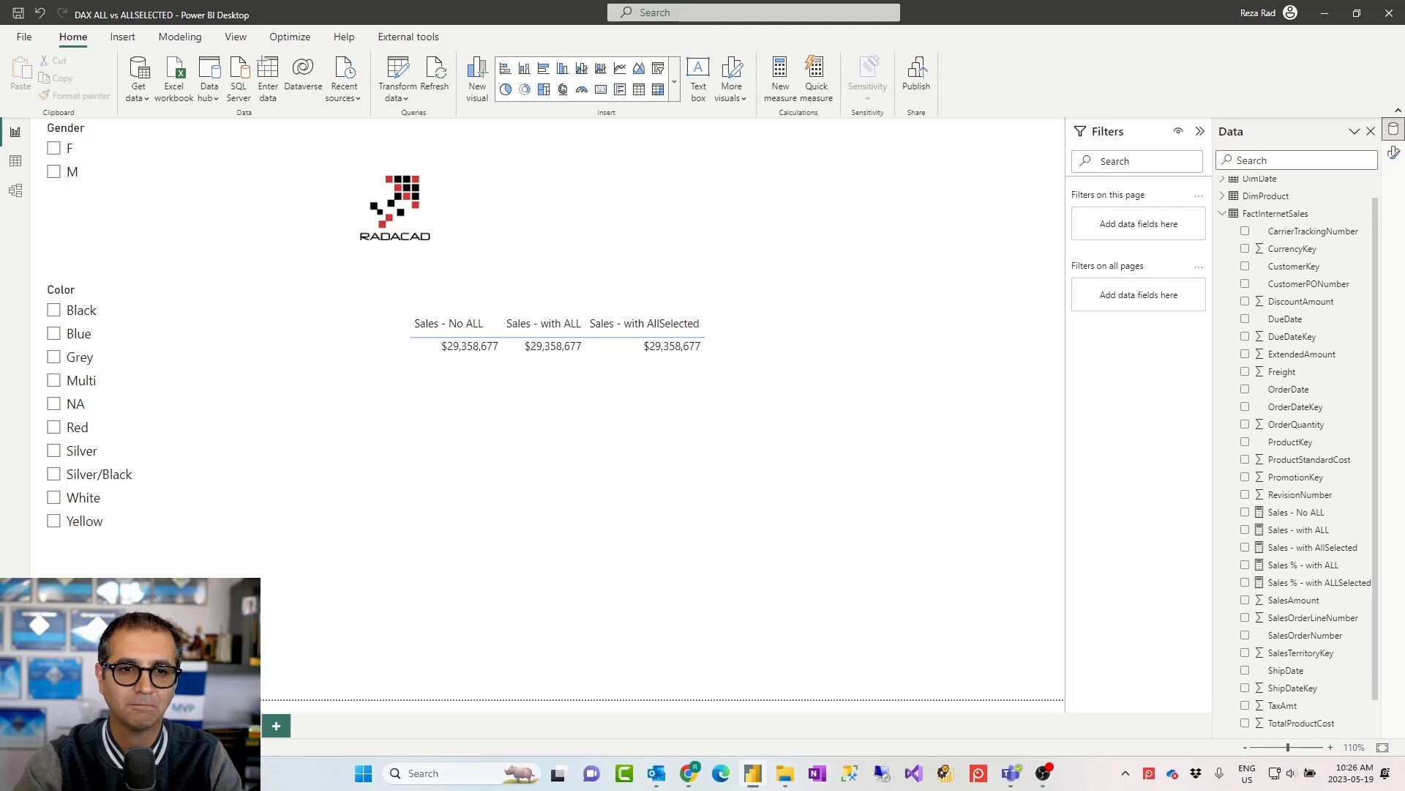
- In Model view, inspect the FactInternetSales, DimCustomer, DimDate and DimProduct tables and their relationships
click(15, 191)
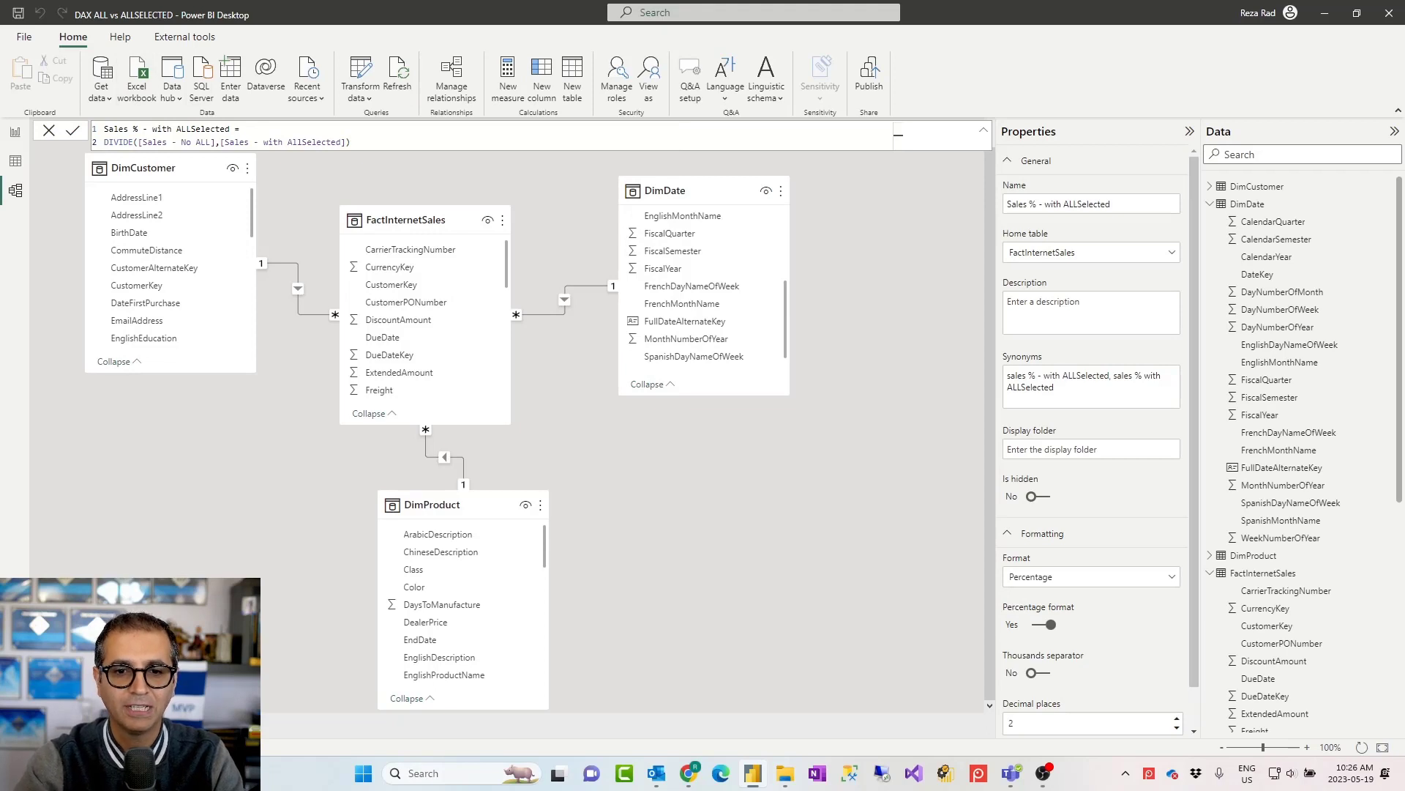
key(Escape)
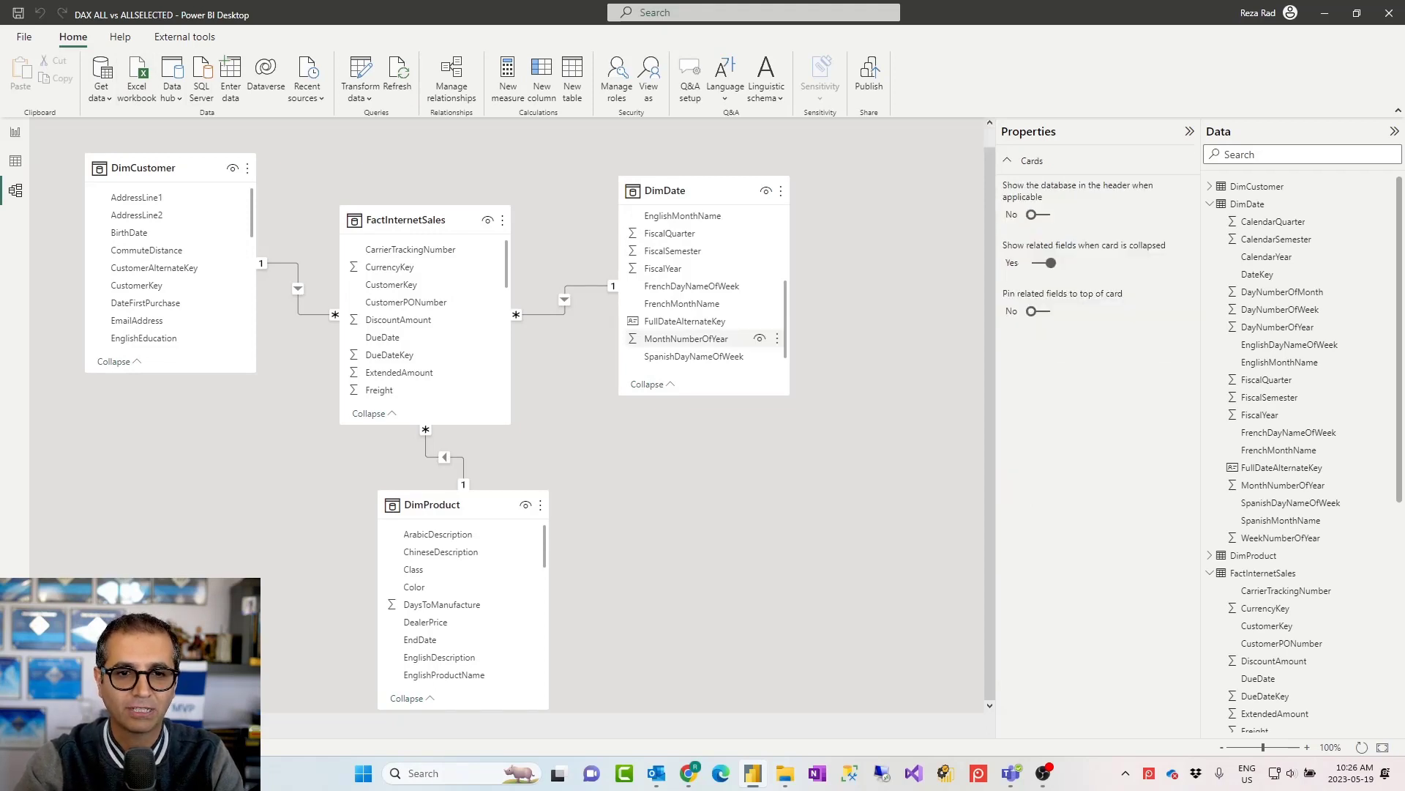
click(424, 222)
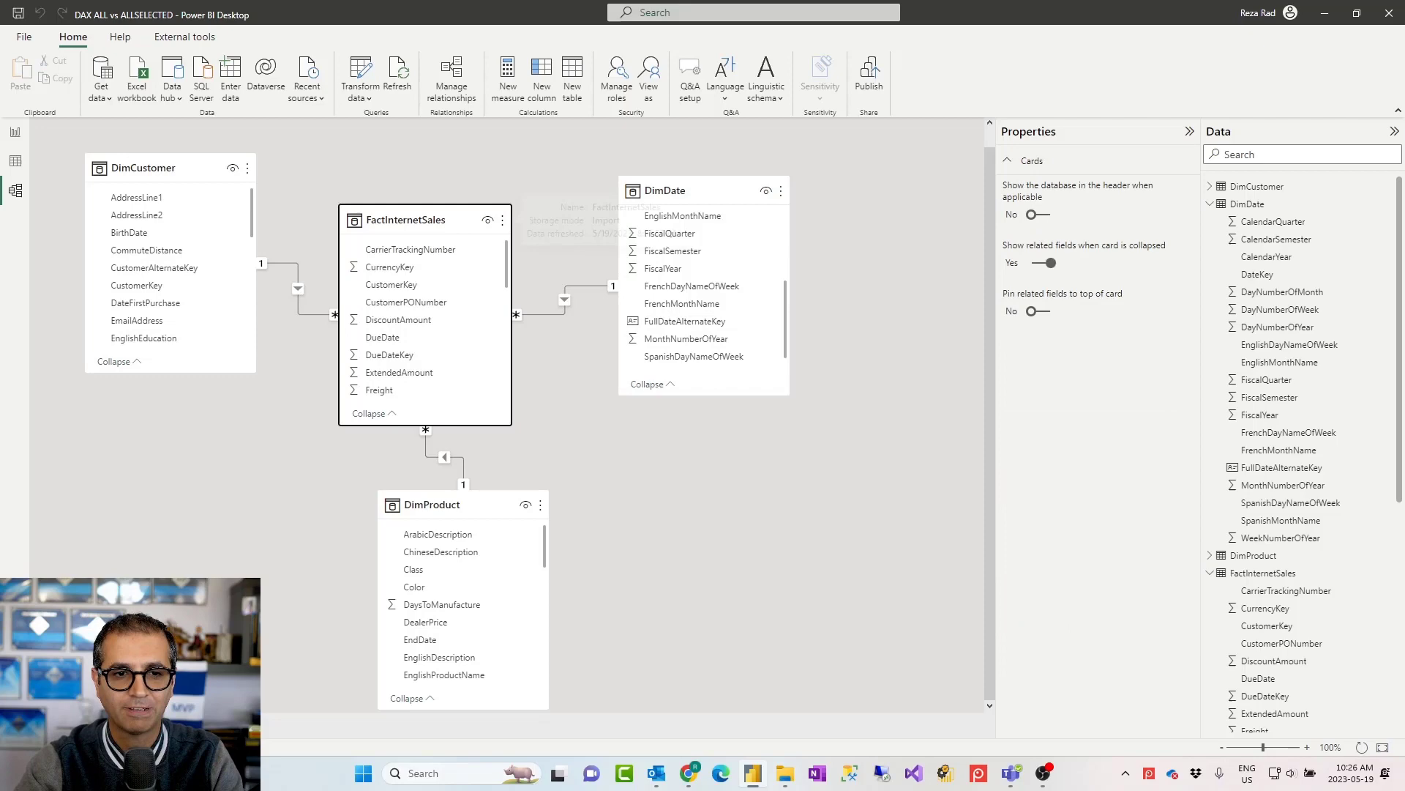
click(161, 168)
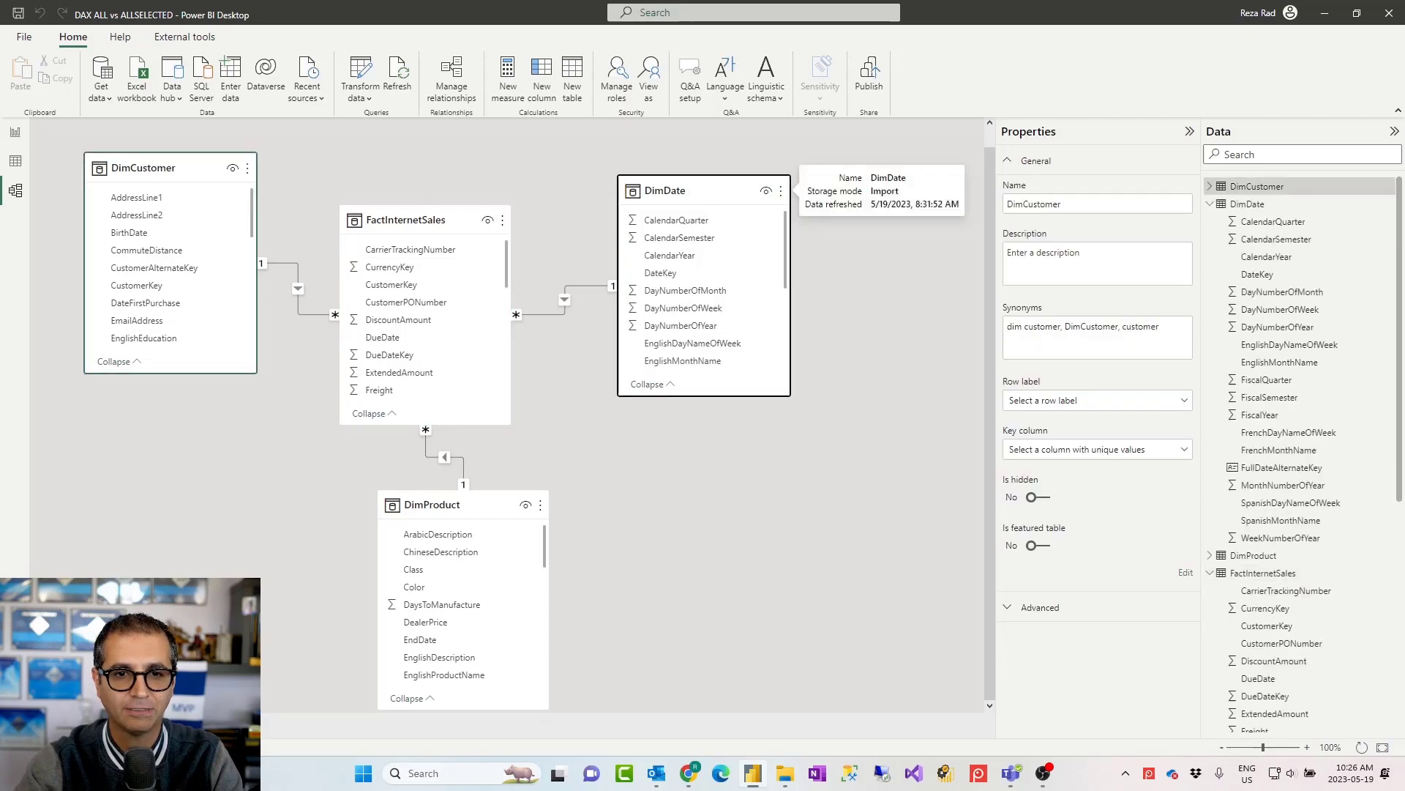
click(732, 192)
click(439, 504)
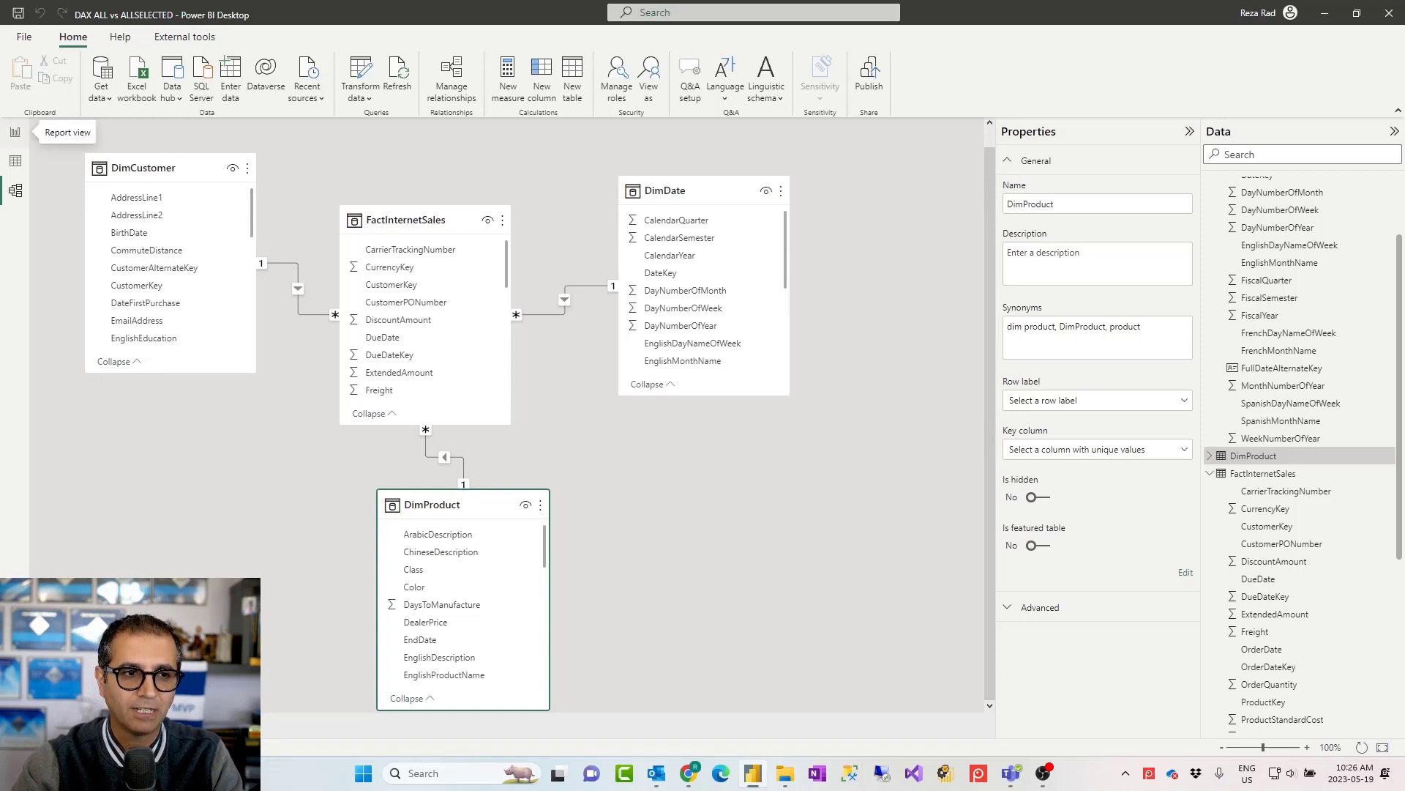
- Go back to the report page, check the visual under the Color slicer, and re-maximize the window
click(15, 132)
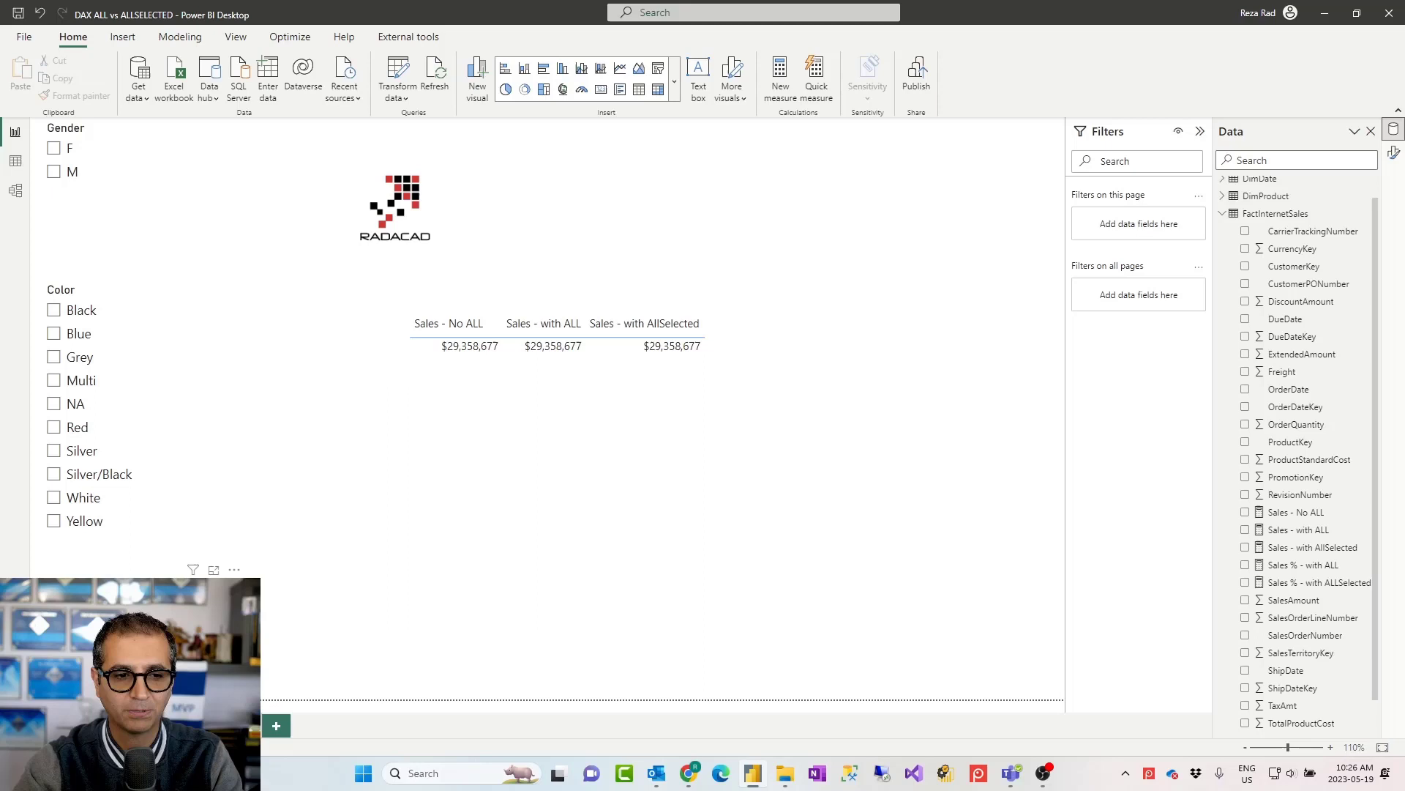
click(139, 622)
key(Escape)
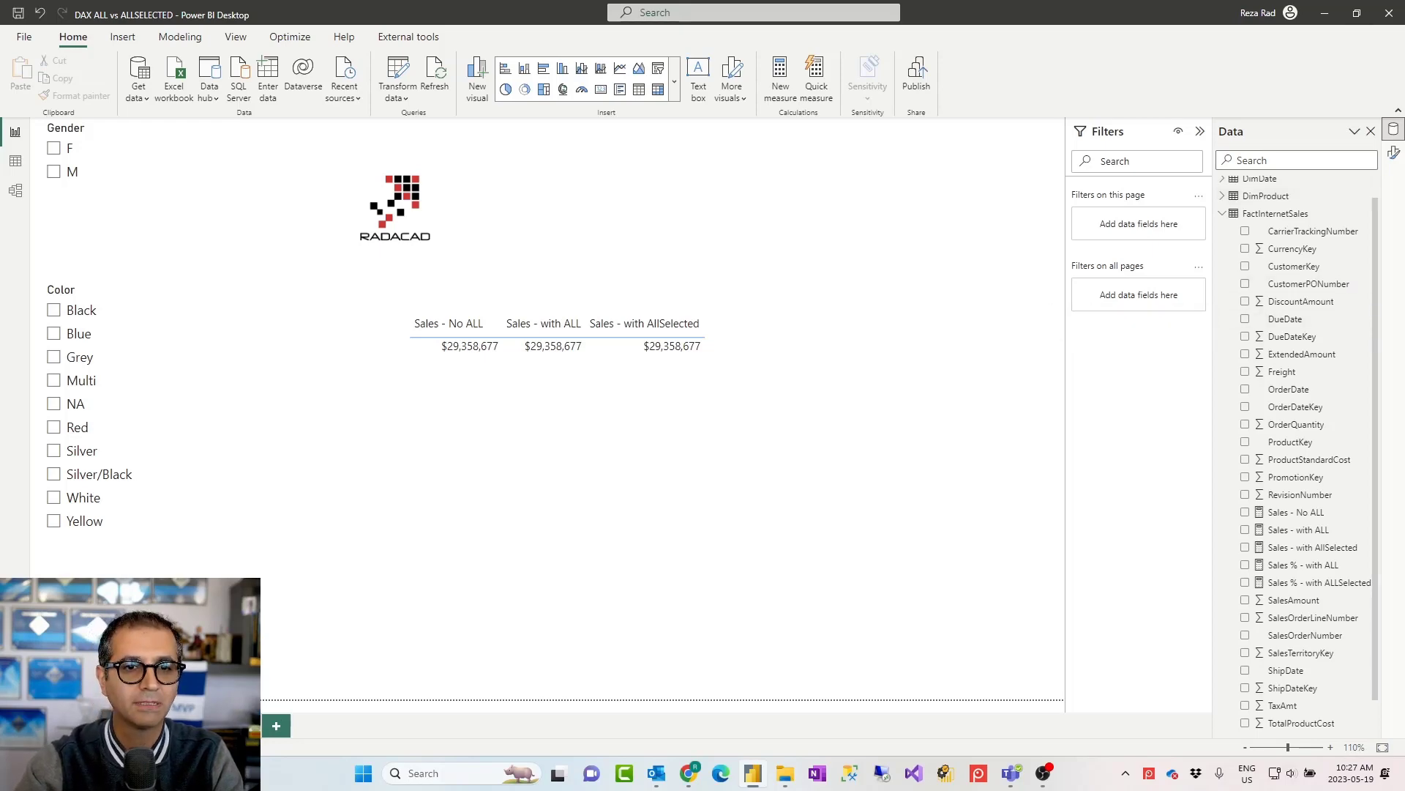
drag(410, 12, 660, 114)
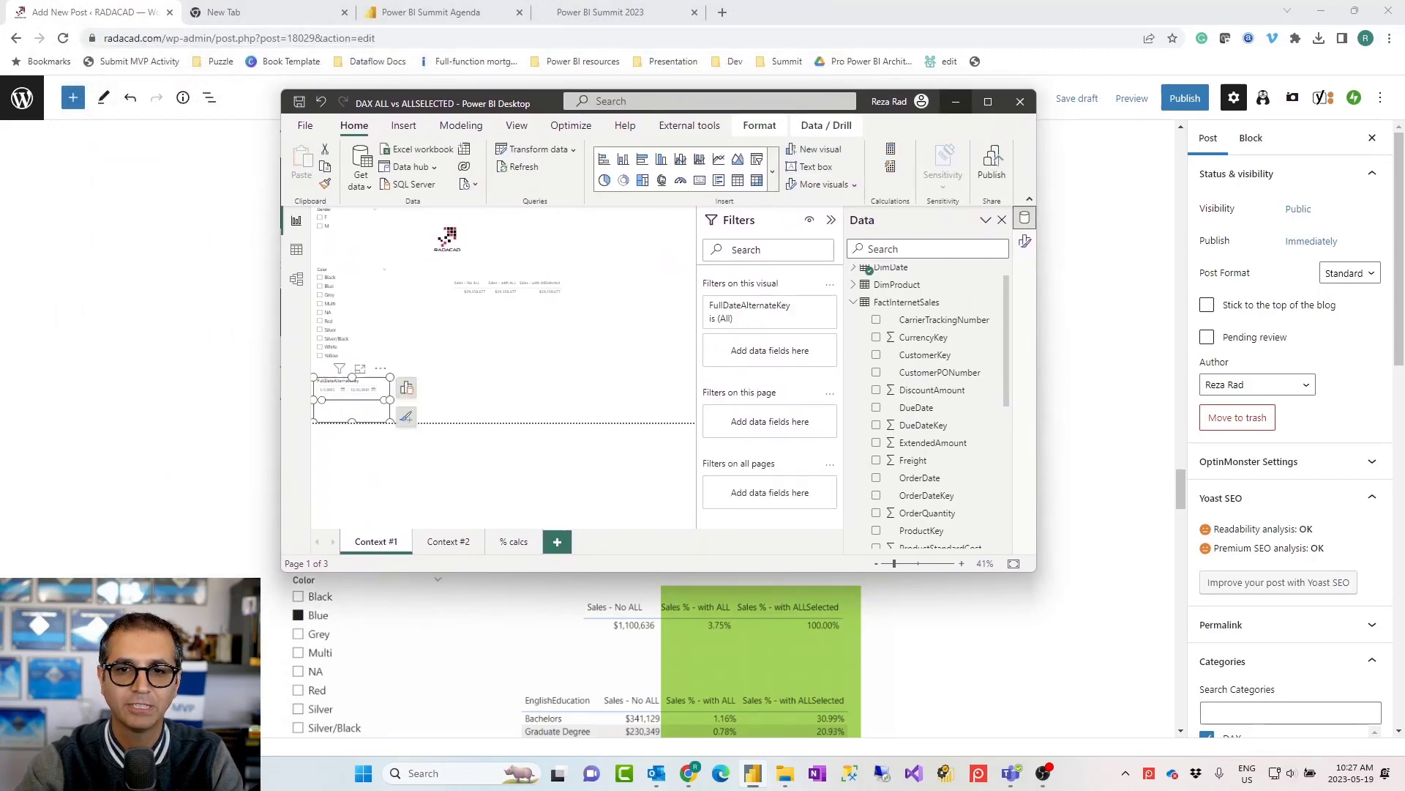
click(987, 101)
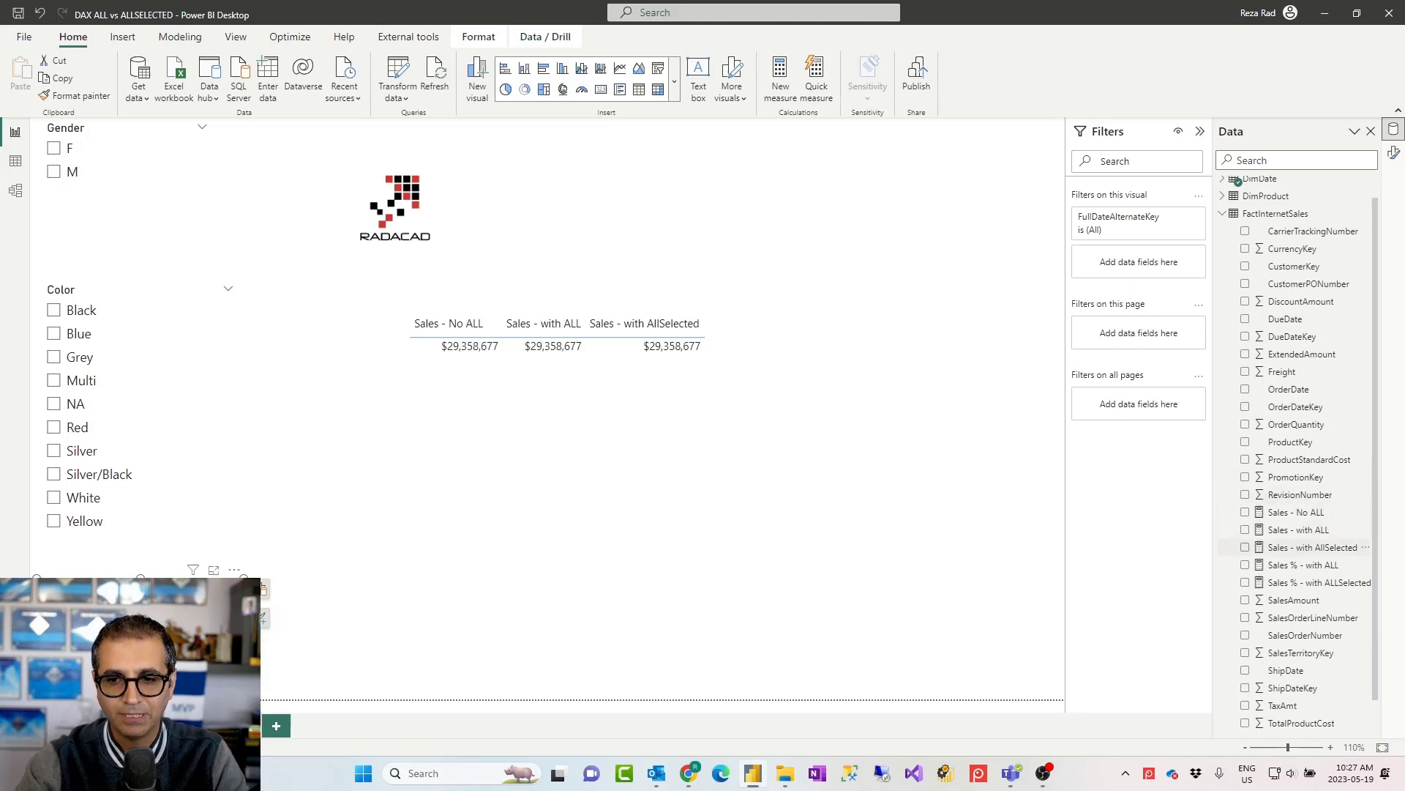
- Walk through the Sales - with ALL formula: CALCULATE, SUM of SalesAmount, ALL(FactInternetSales)
click(1298, 530)
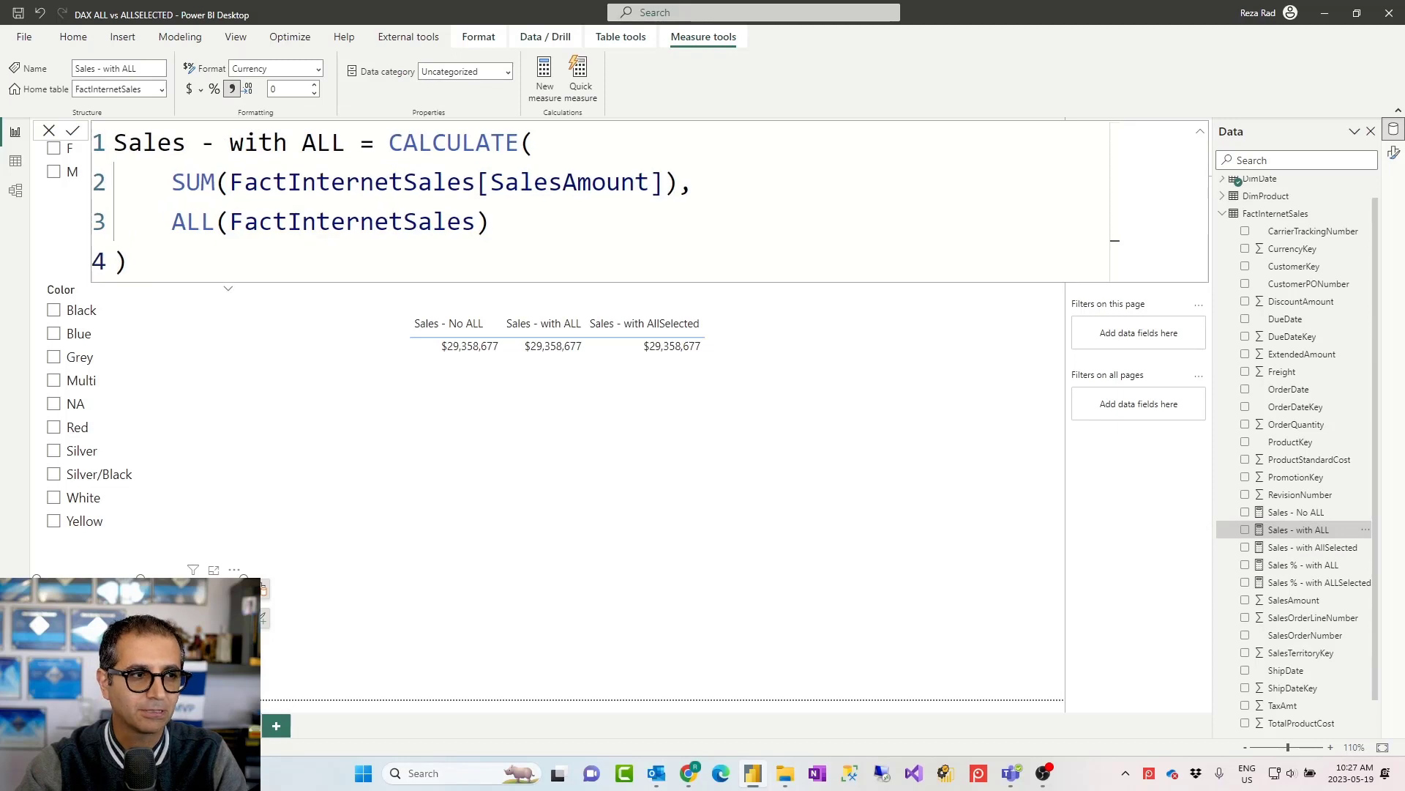
click(1115, 240)
drag(344, 142, 114, 142)
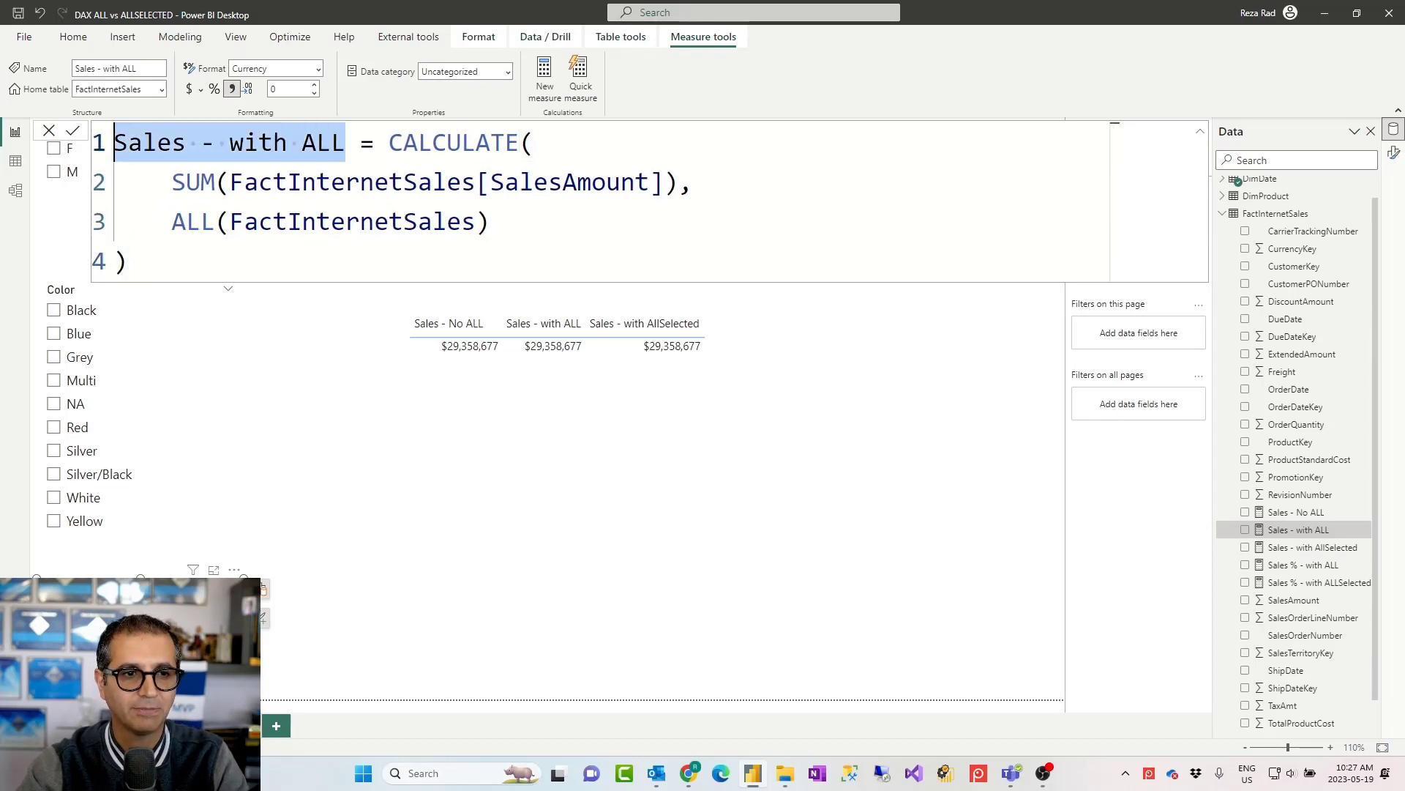
click(447, 182)
drag(389, 142, 519, 142)
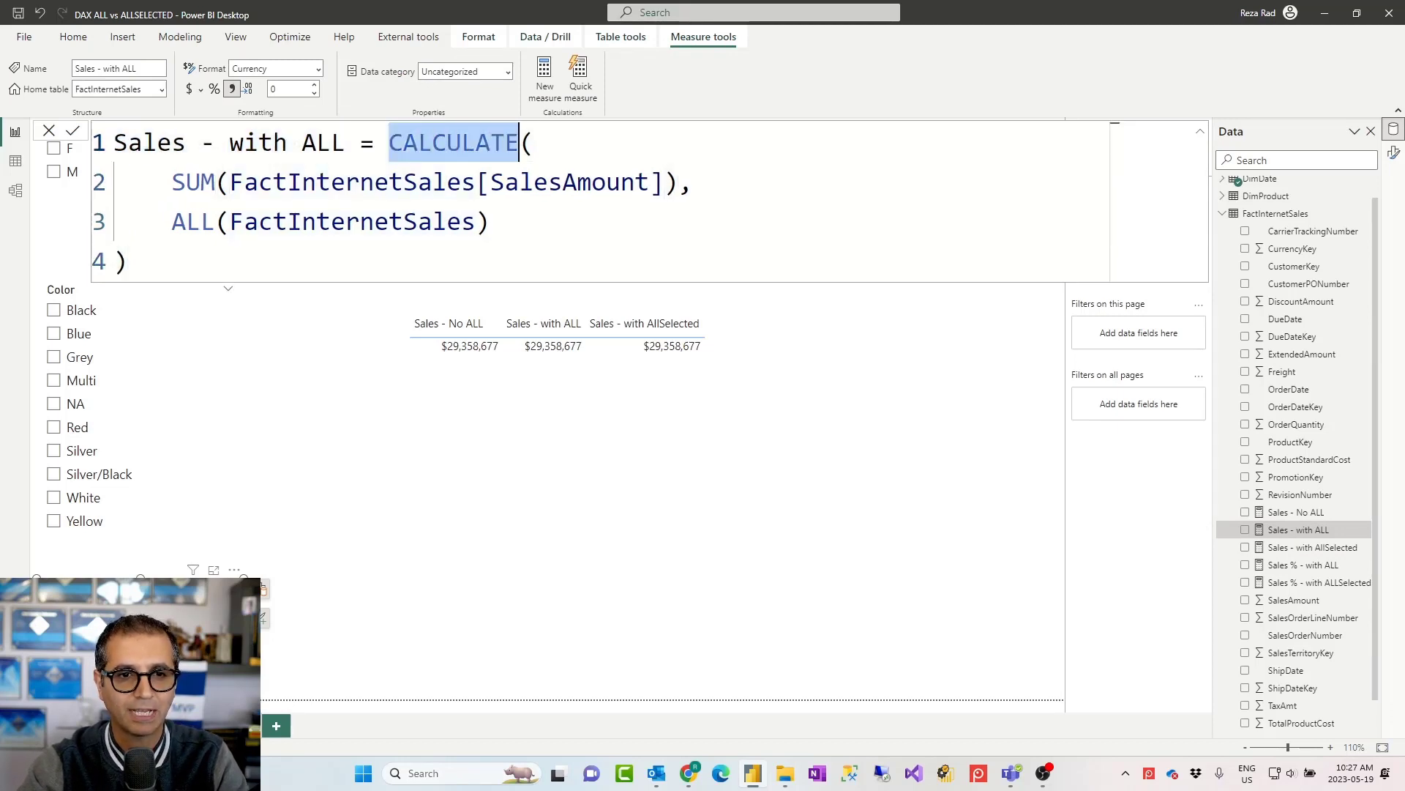
click(301, 181)
drag(230, 182, 663, 182)
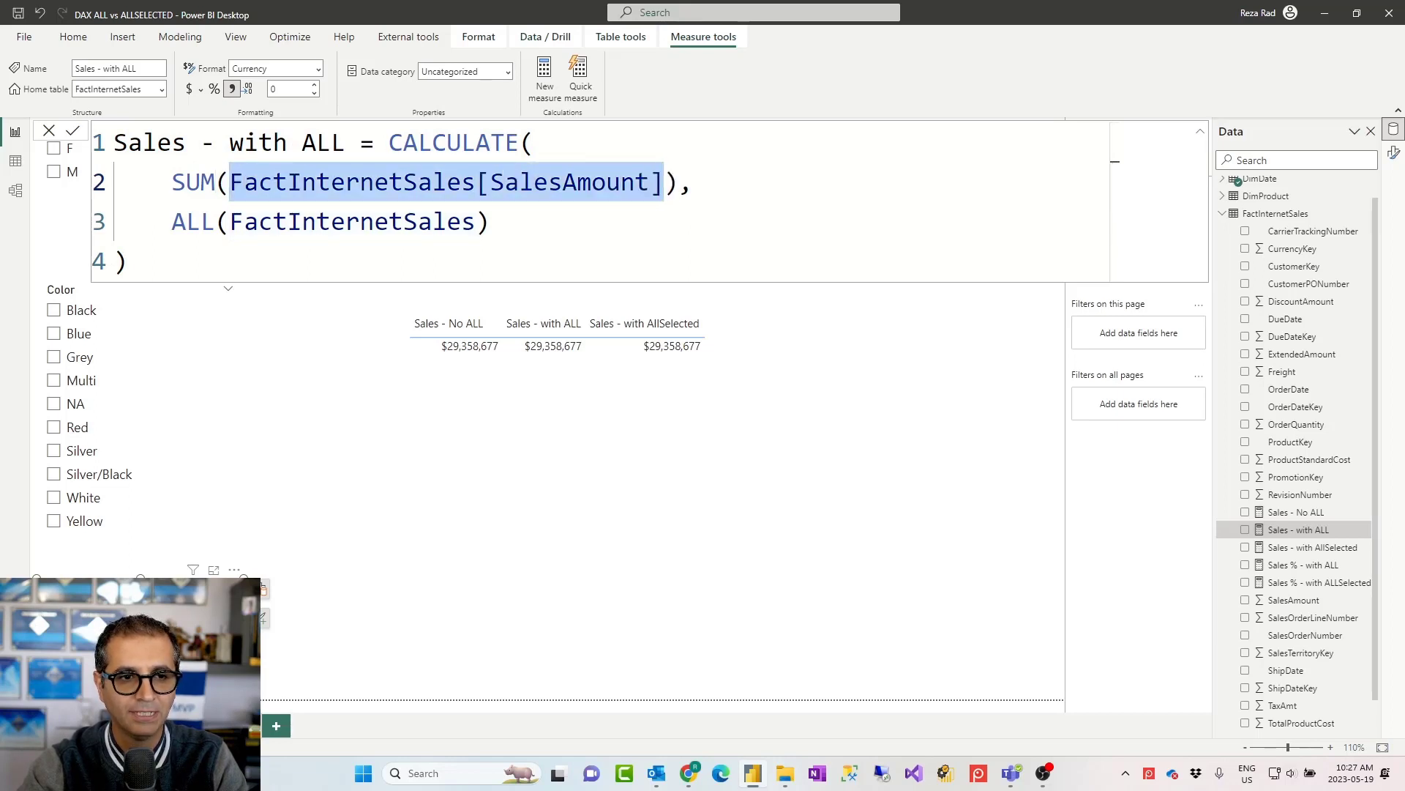
mouse_move(490, 221)
mouse_down()
mouse_move(171, 221)
mouse_move(491, 221)
mouse_up()
click(171, 221)
click(491, 222)
double_click(352, 221)
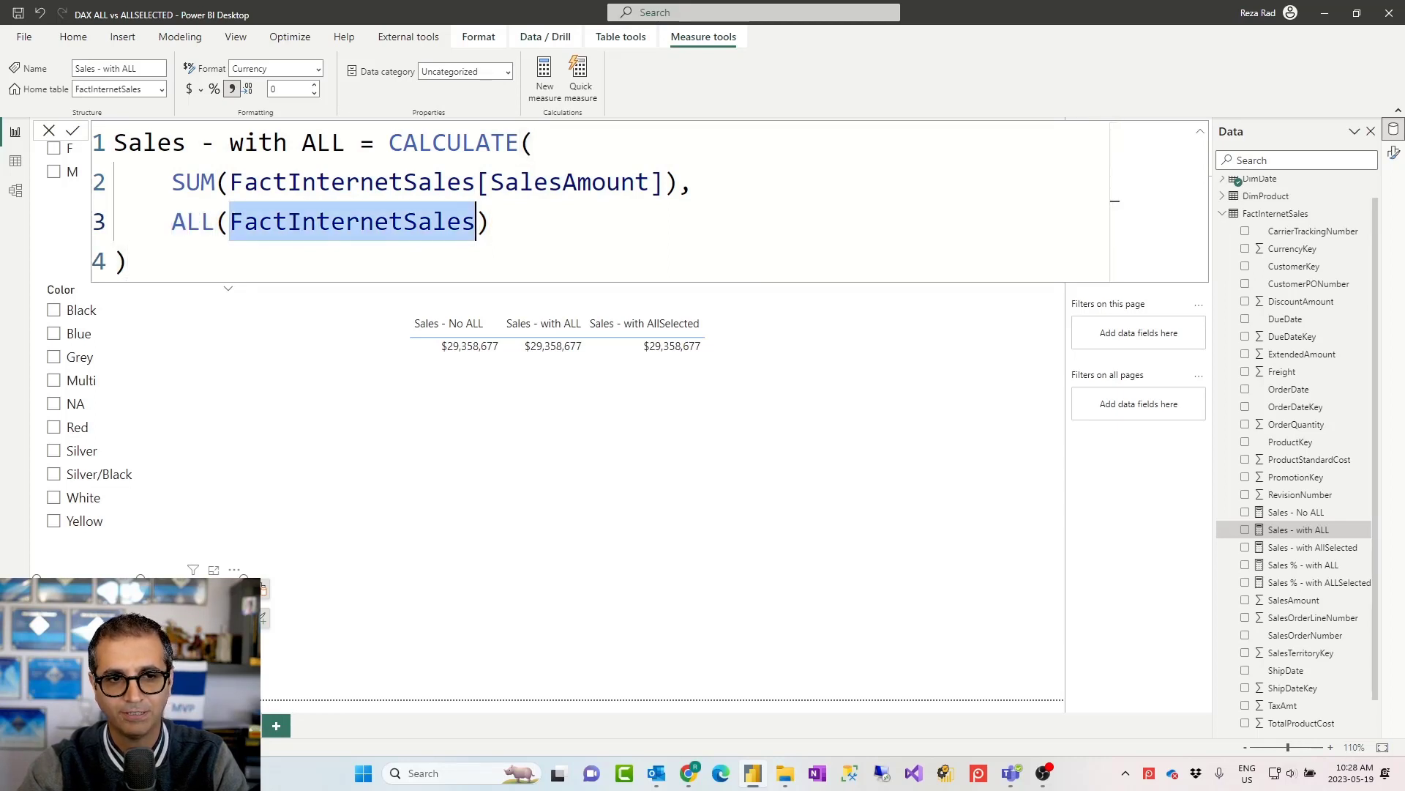
key(Down)
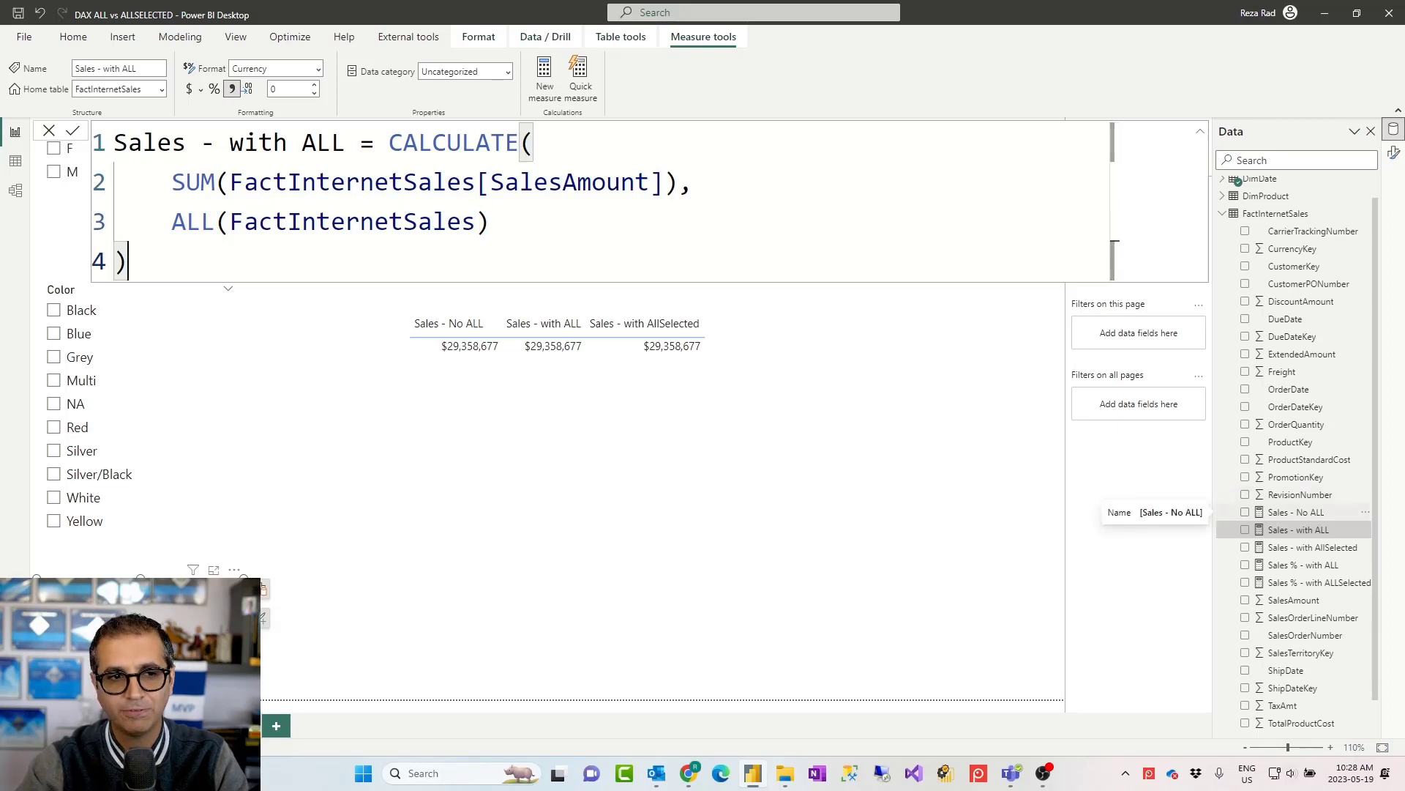
- Walk through the Sales - No ALL formula, highlighting SUM(FactInternetSales[SalesAmount])
click(1296, 512)
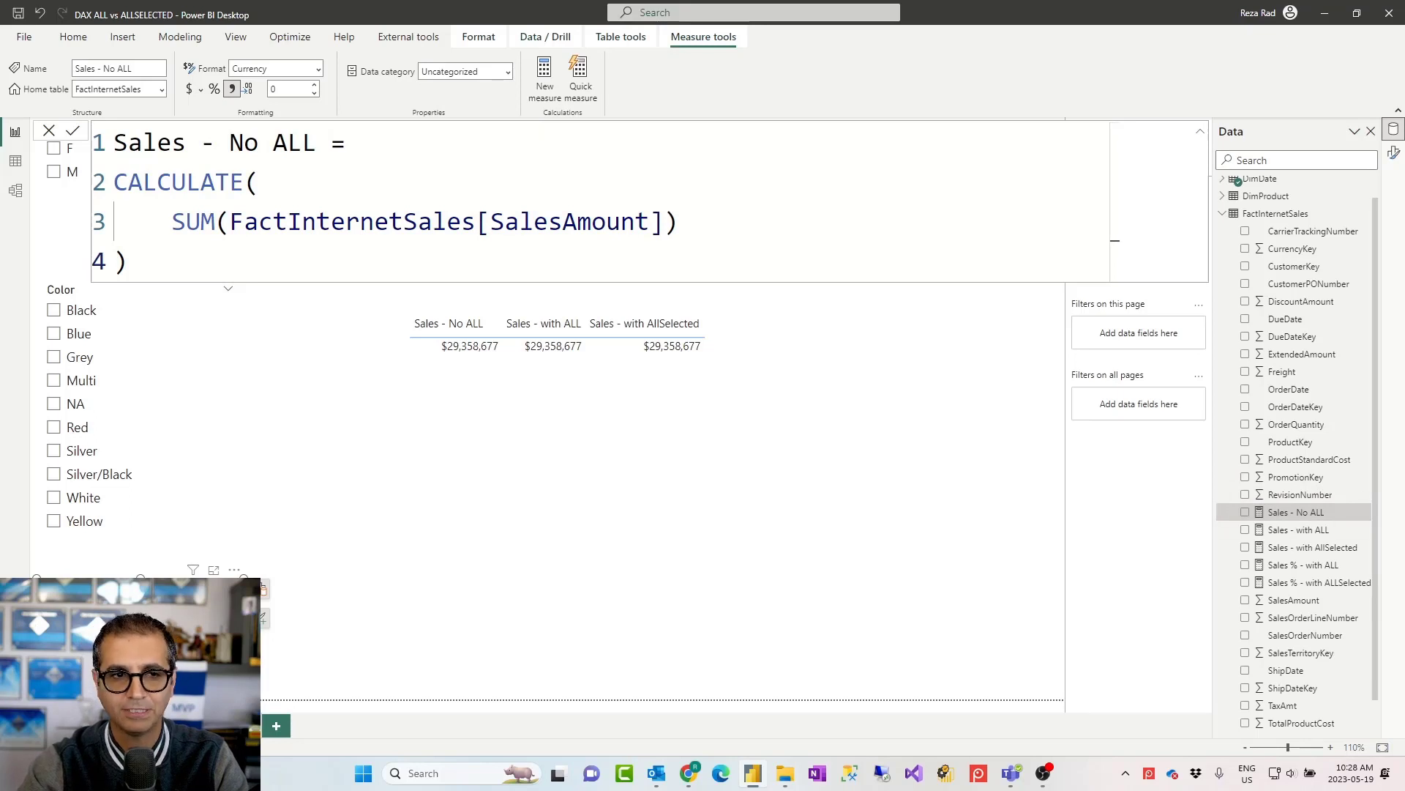
click(186, 182)
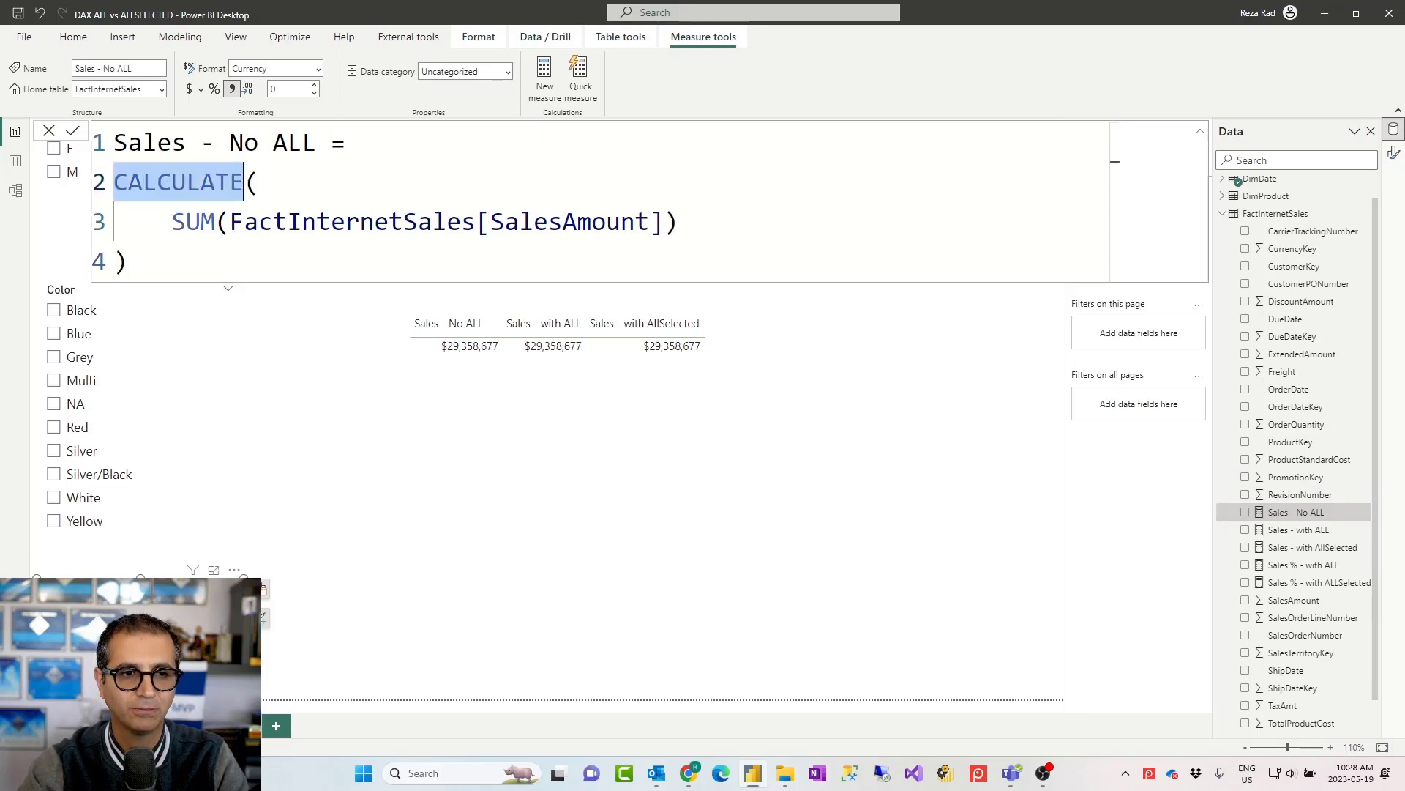
click(185, 221)
drag(678, 221, 171, 221)
click(128, 261)
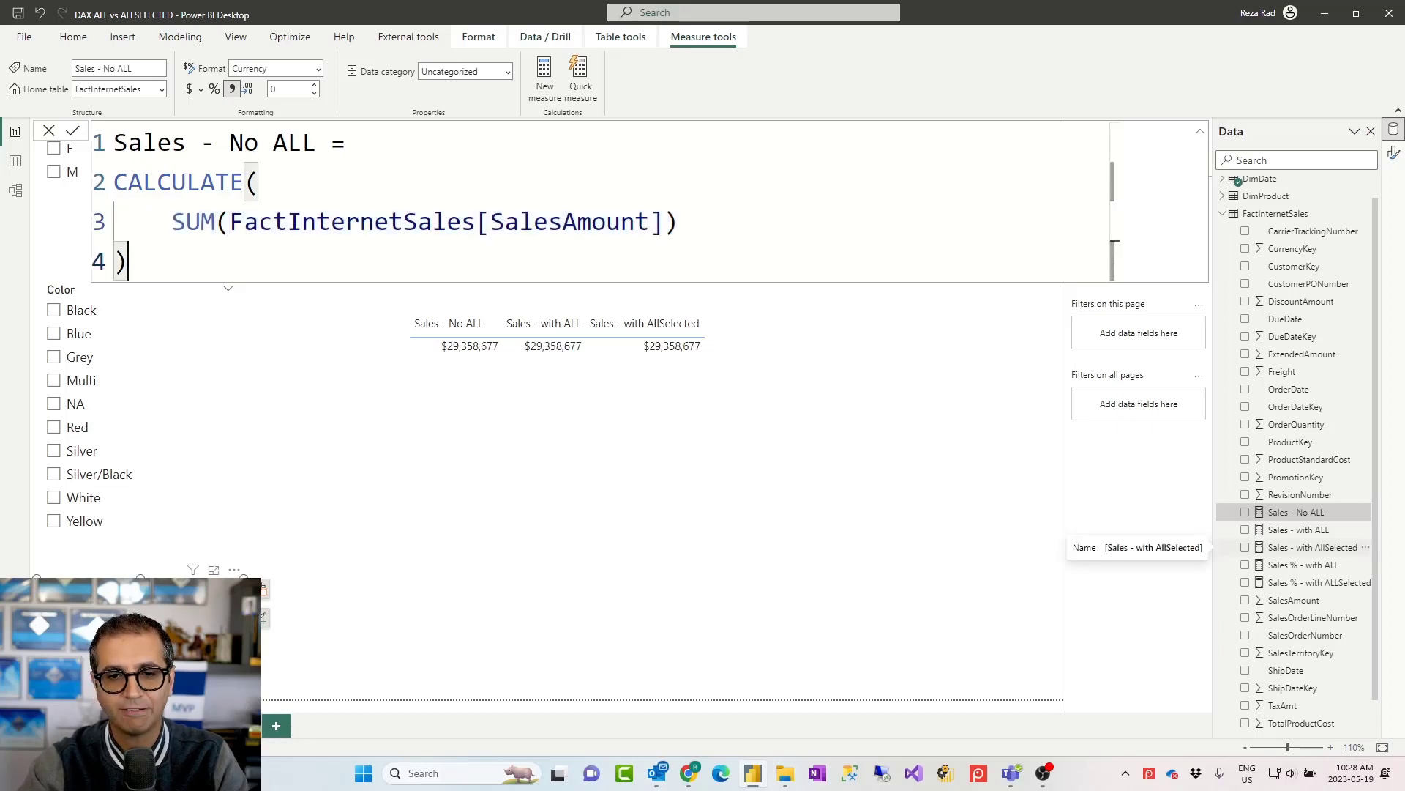
- Walk through the Sales - with AllSelected formula, highlighting SUM and ALLSELECTED(FactInternetSales)
click(1310, 547)
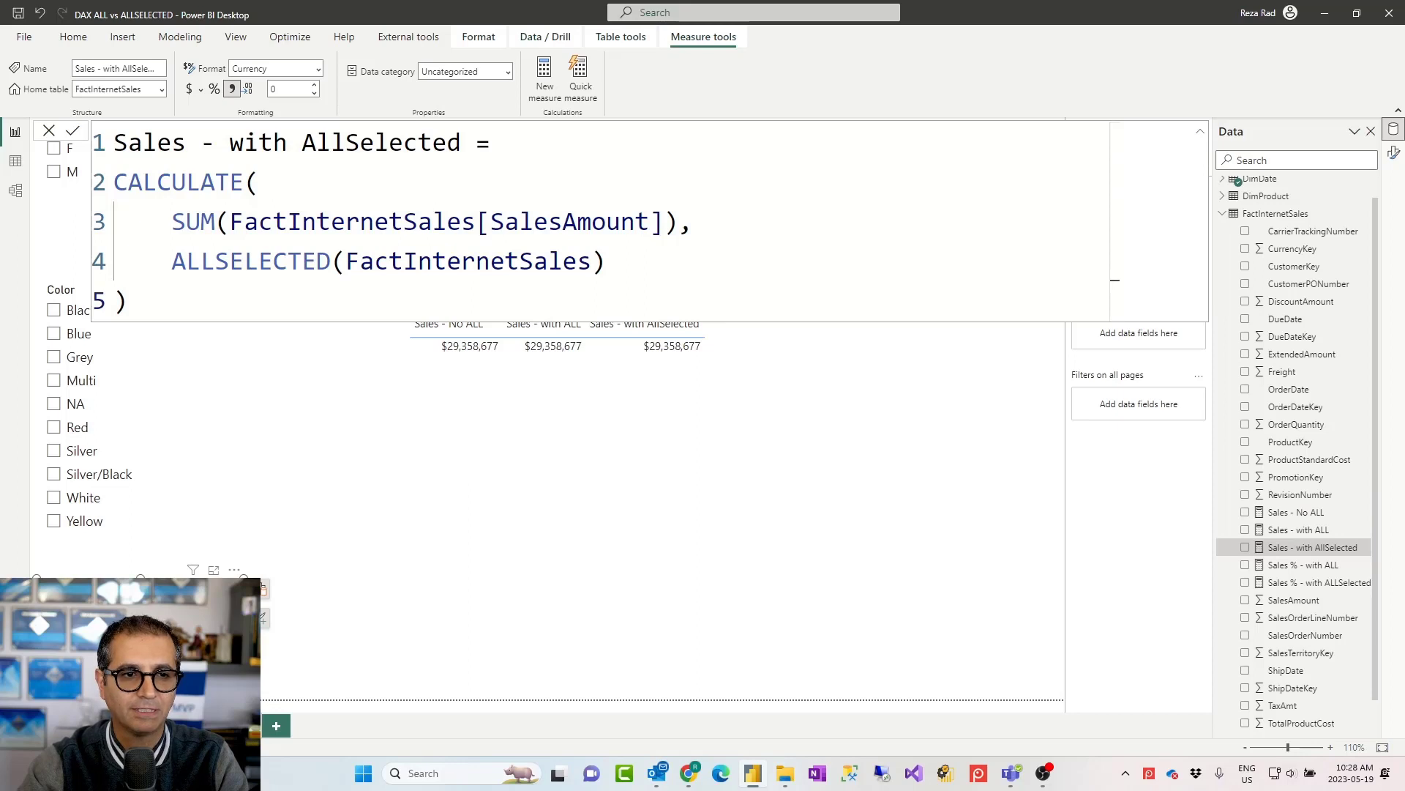
drag(461, 142, 114, 142)
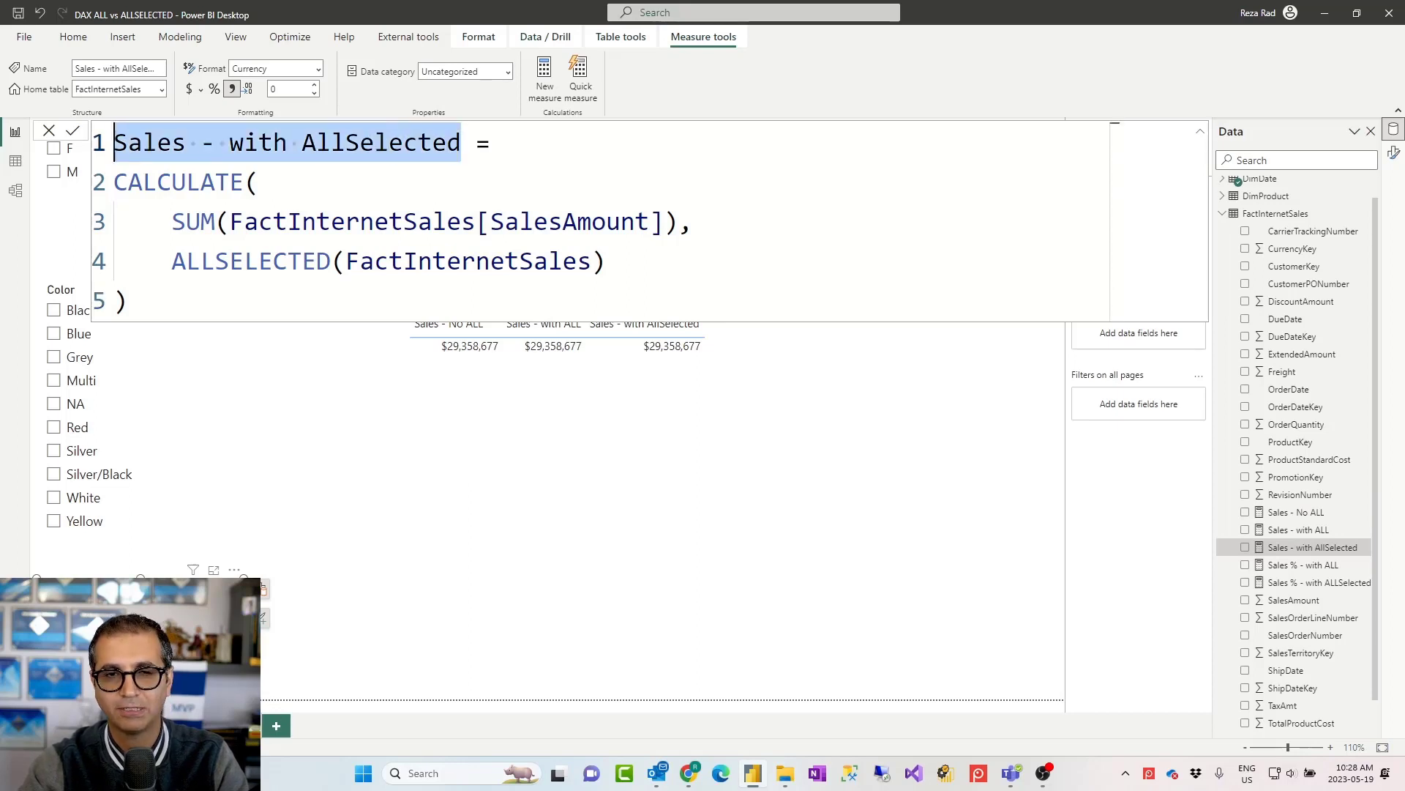
double_click(193, 222)
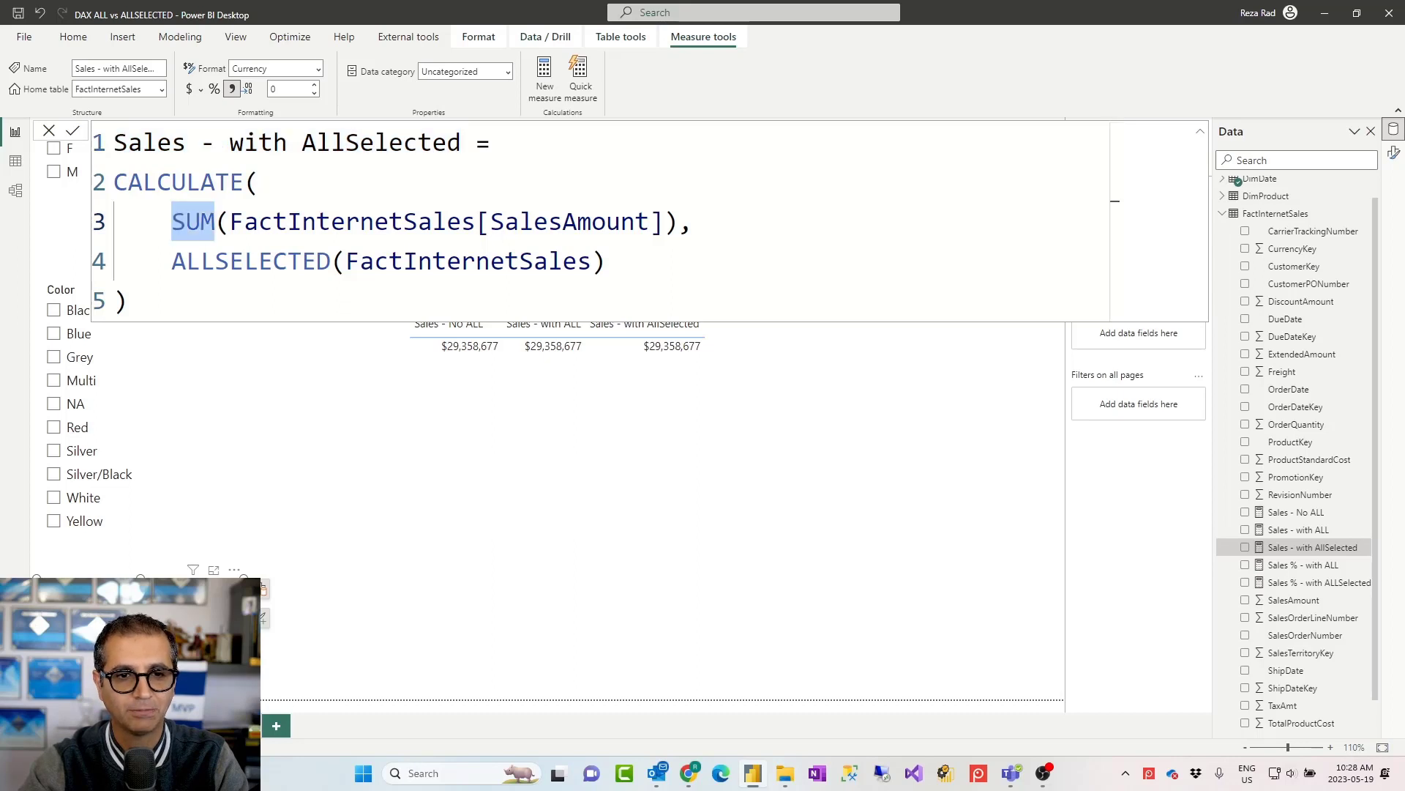
drag(171, 261, 447, 261)
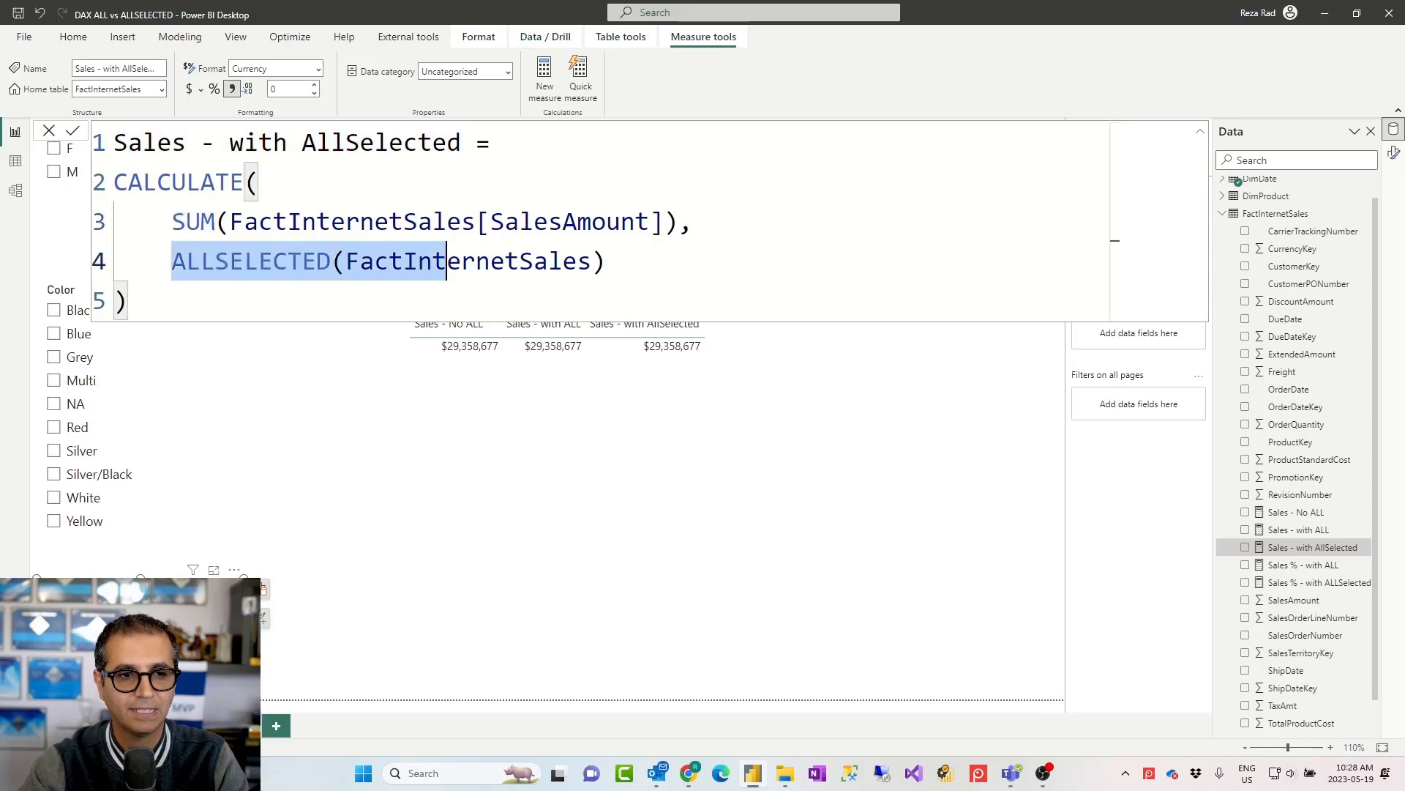
key(shift+End)
key(End)
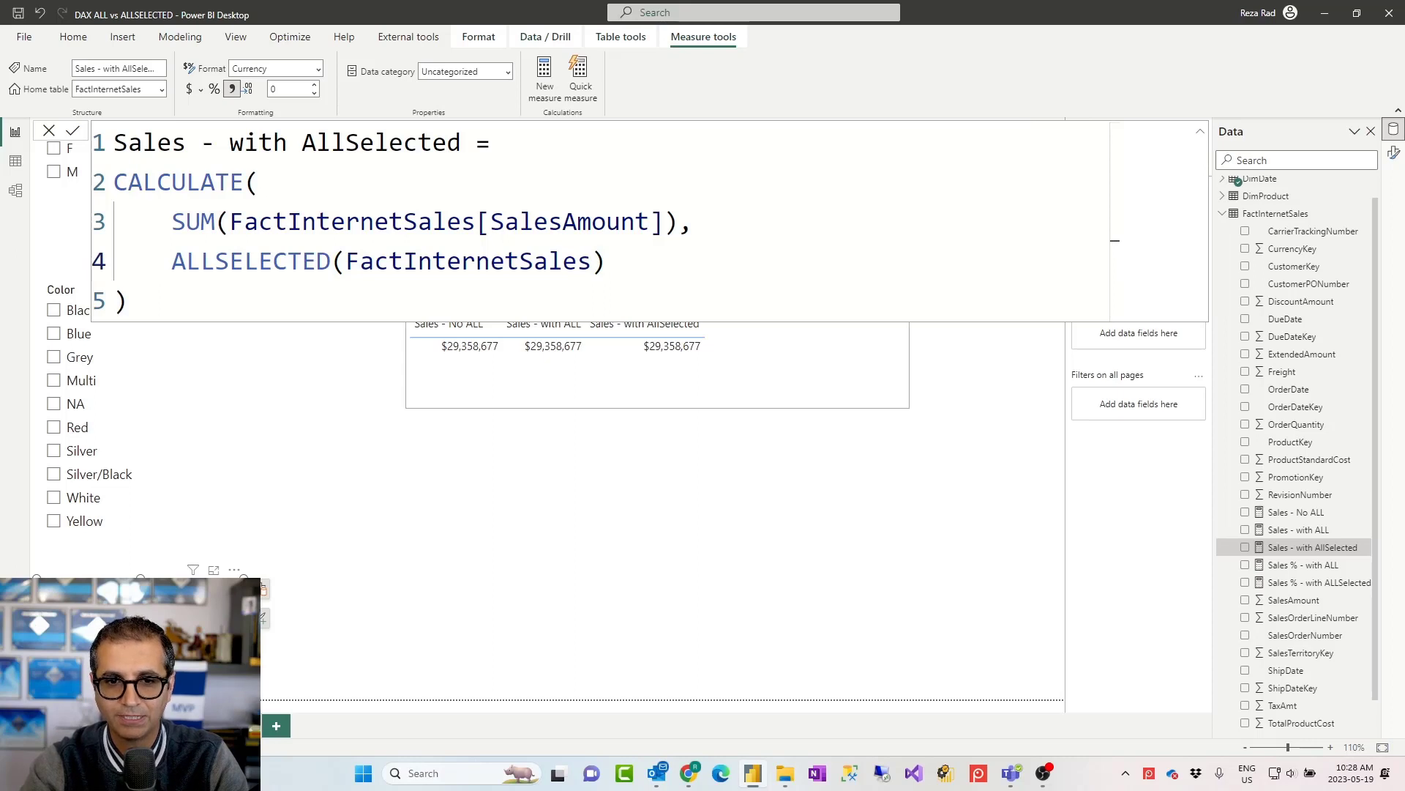
- Close the formula bar and return to the report canvas
key(Return)
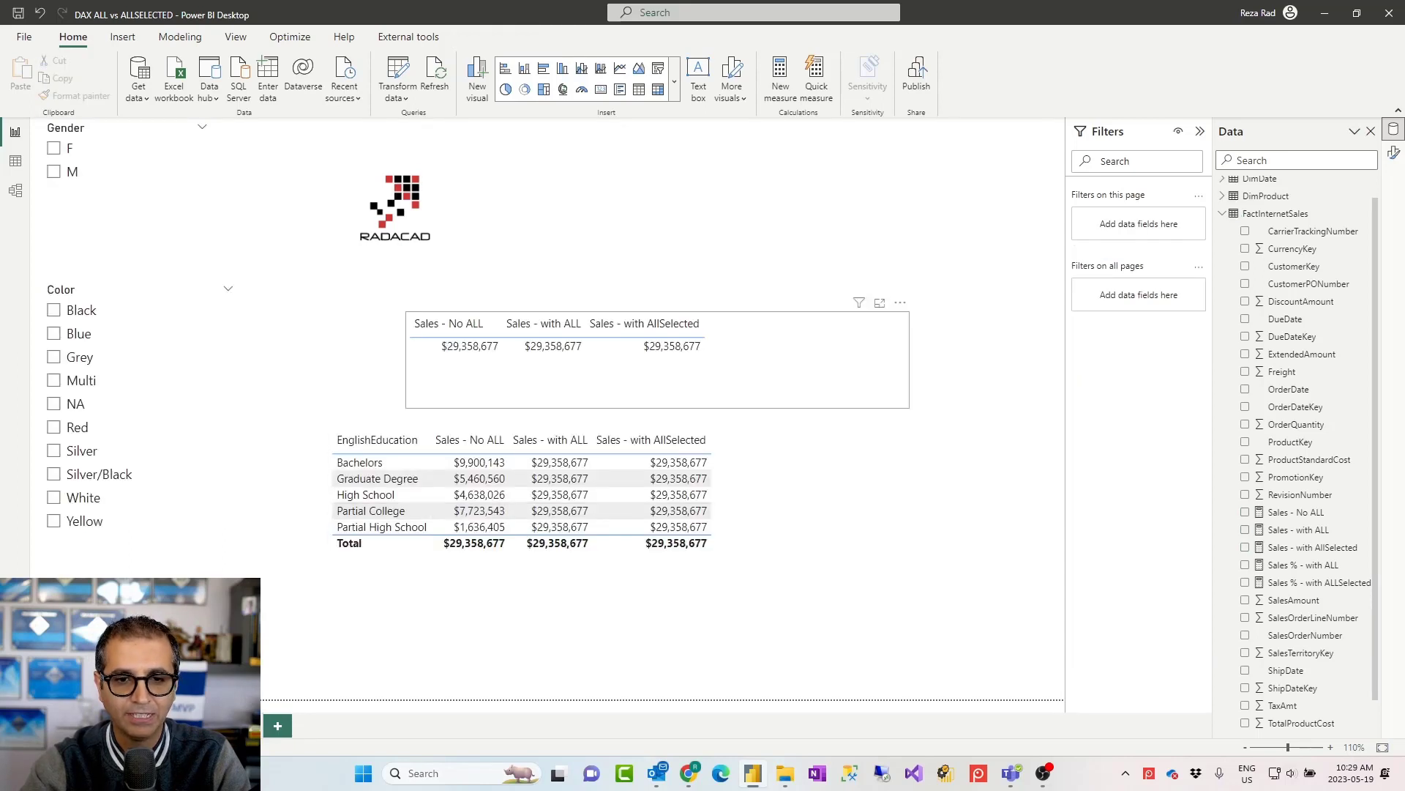
click(619, 608)
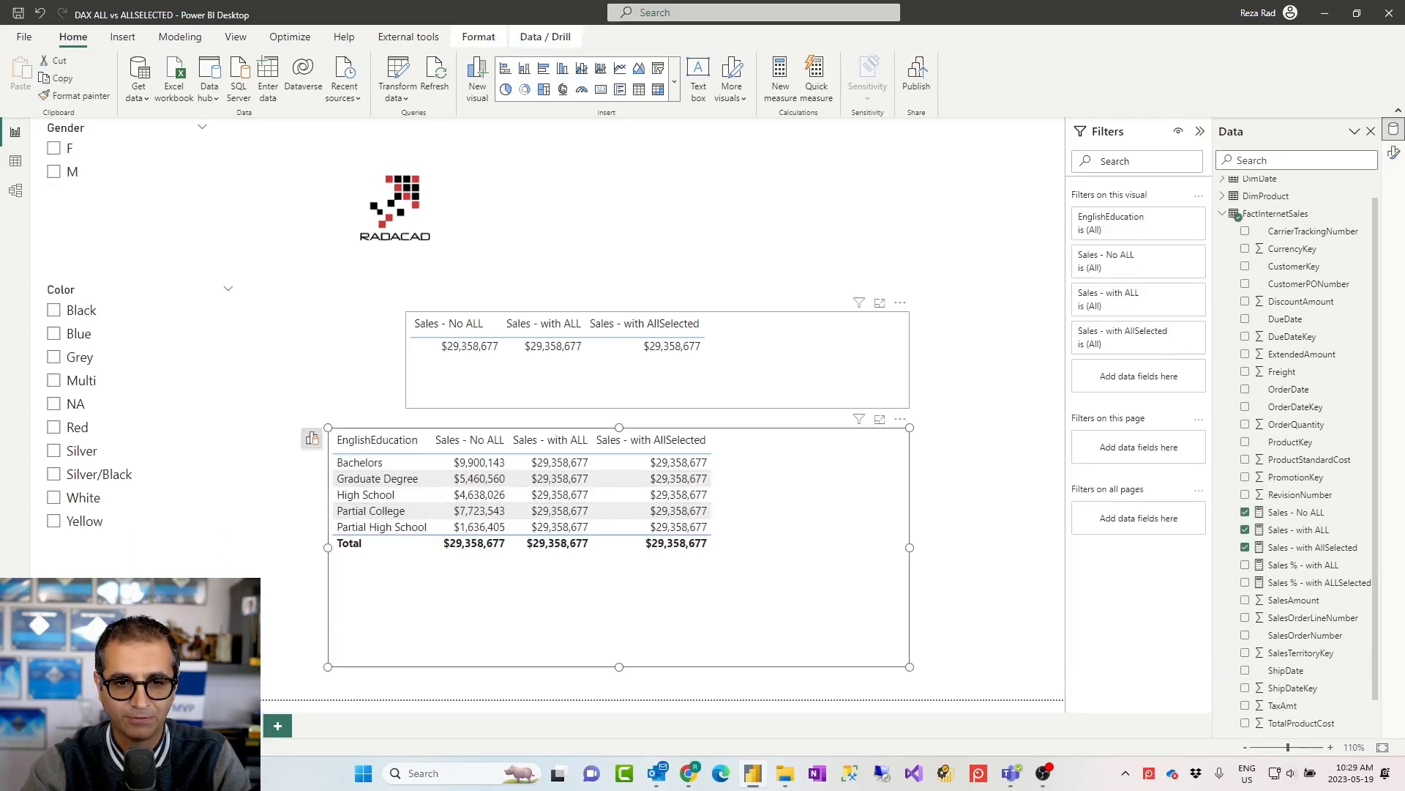
click(659, 380)
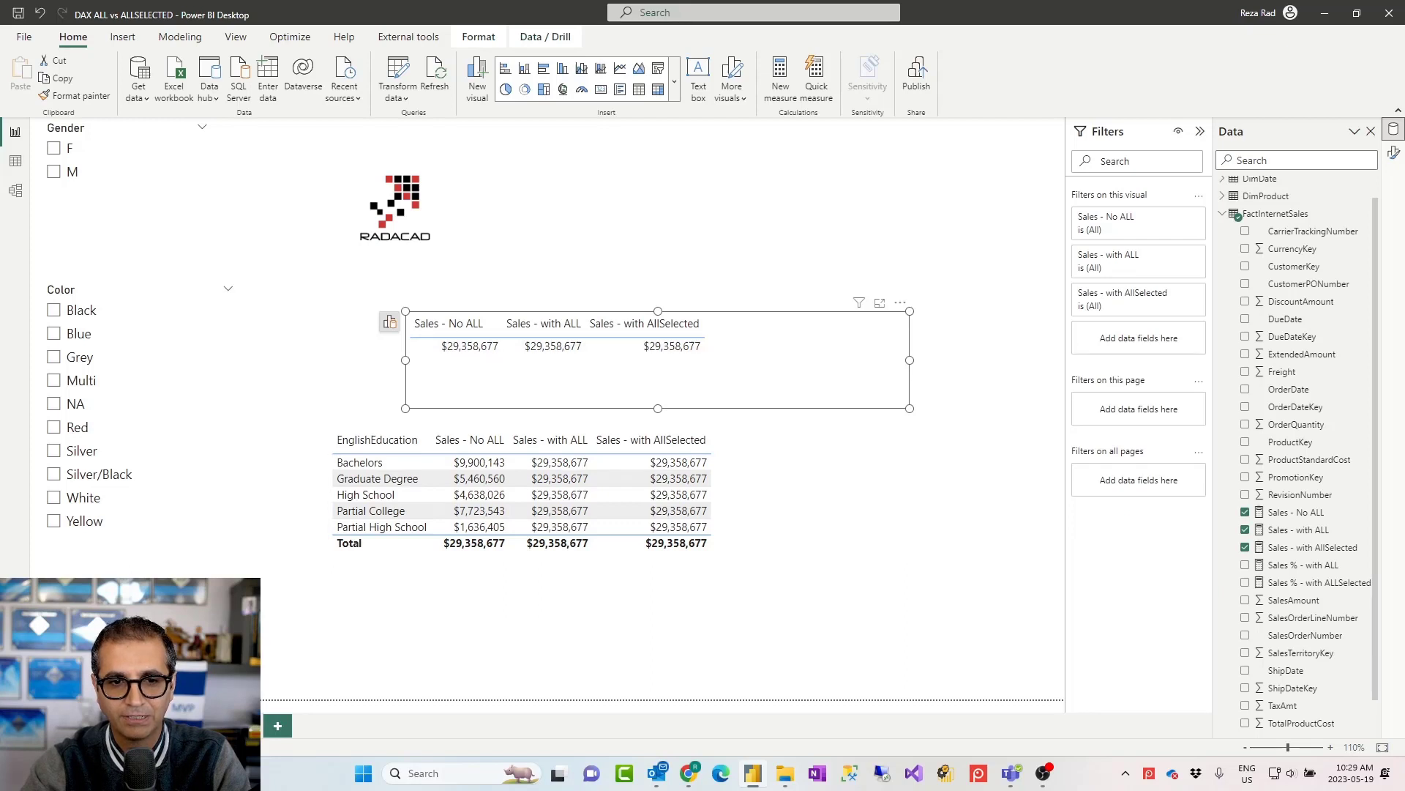
click(619, 608)
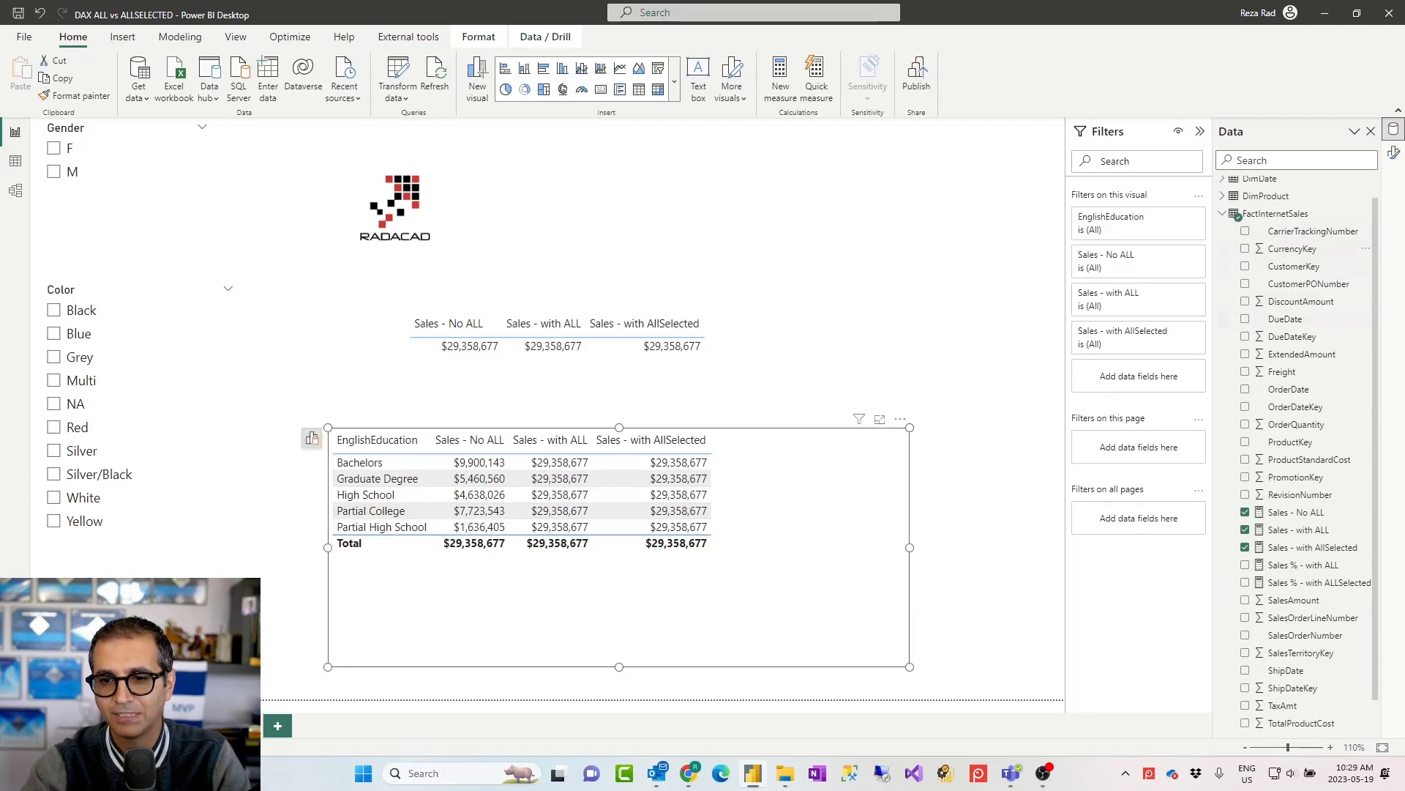
scroll(1347, 191, up, 10)
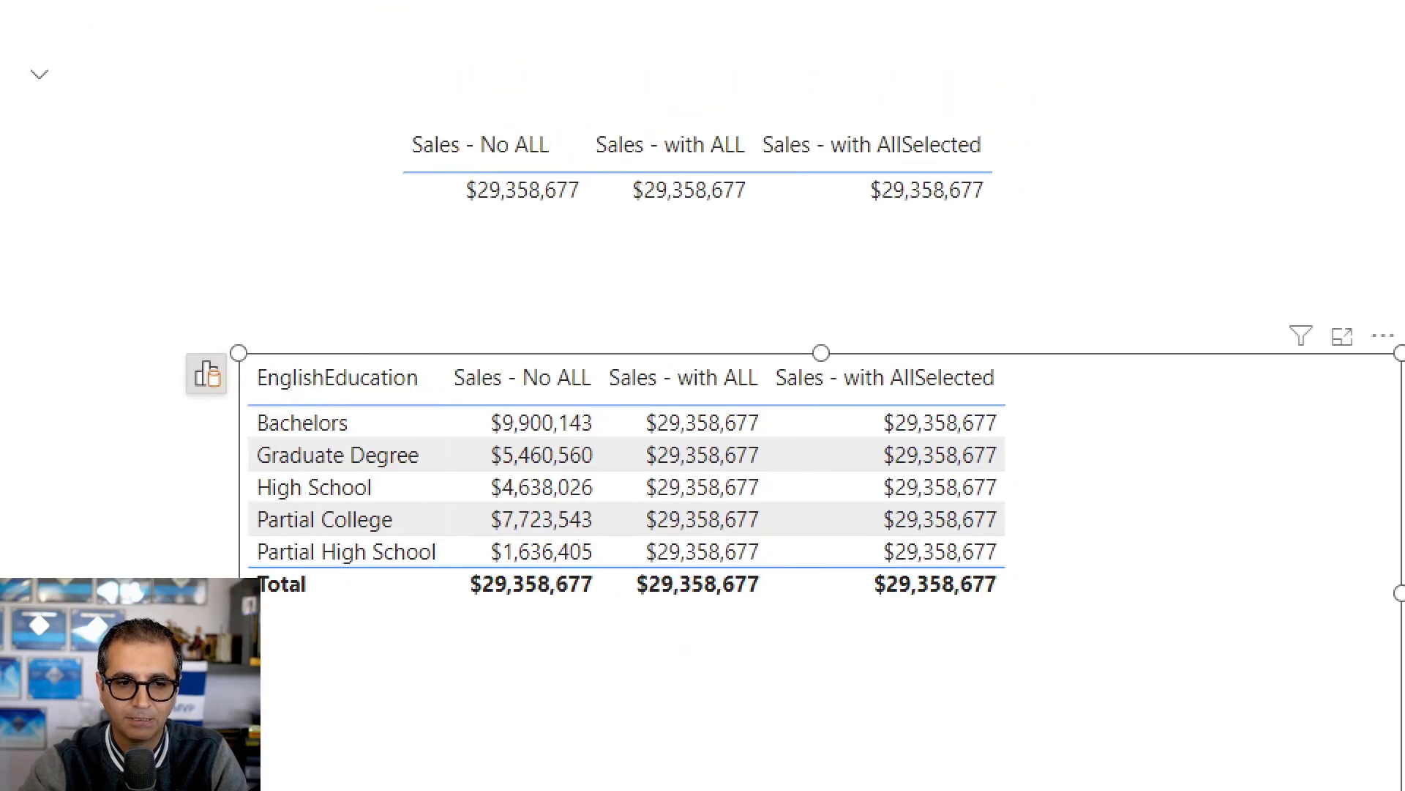
mouse_move(236, 570)
mouse_down()
mouse_move(1230, 673)
mouse_move(1222, 631)
mouse_up()
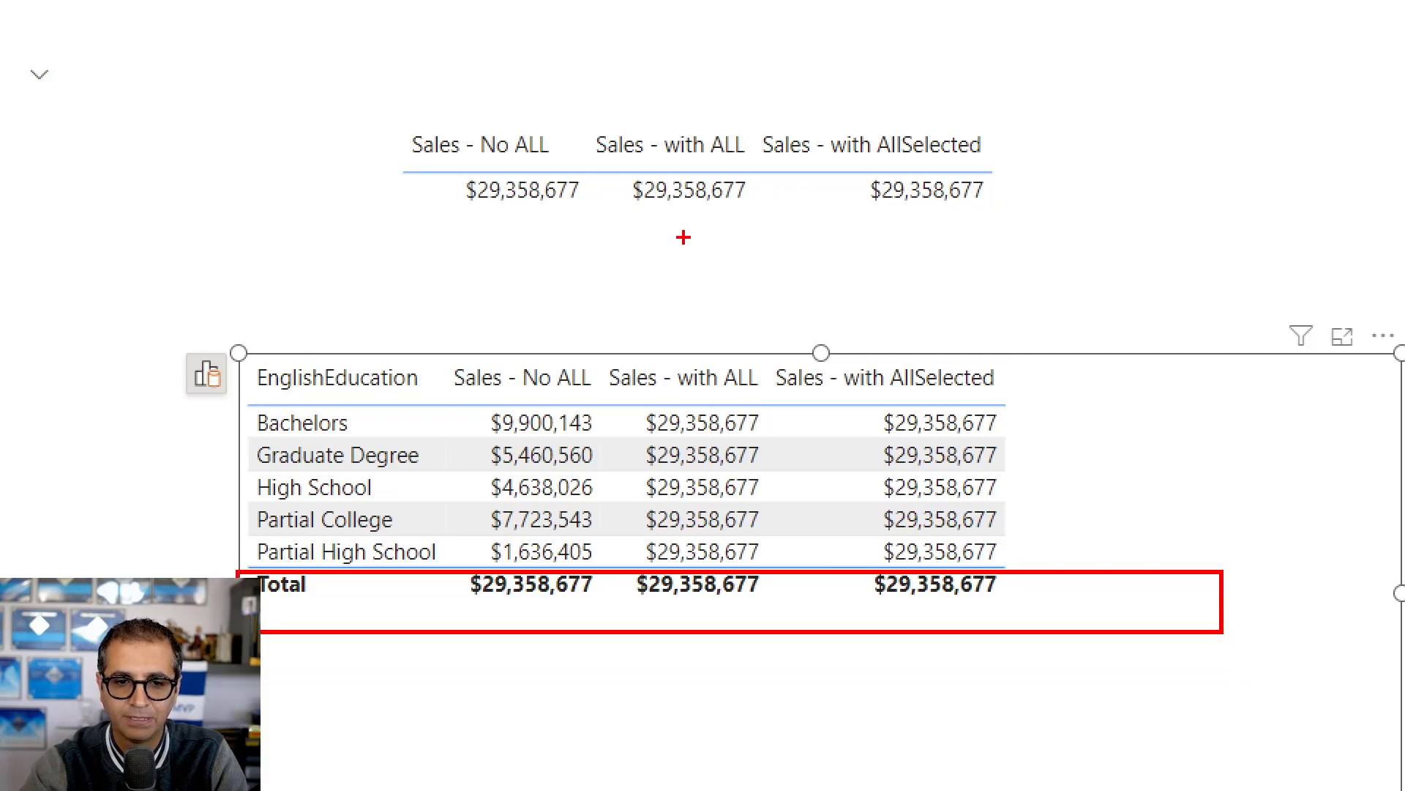
mouse_move(355, 167)
mouse_down()
mouse_move(1030, 235)
mouse_move(1068, 224)
mouse_up()
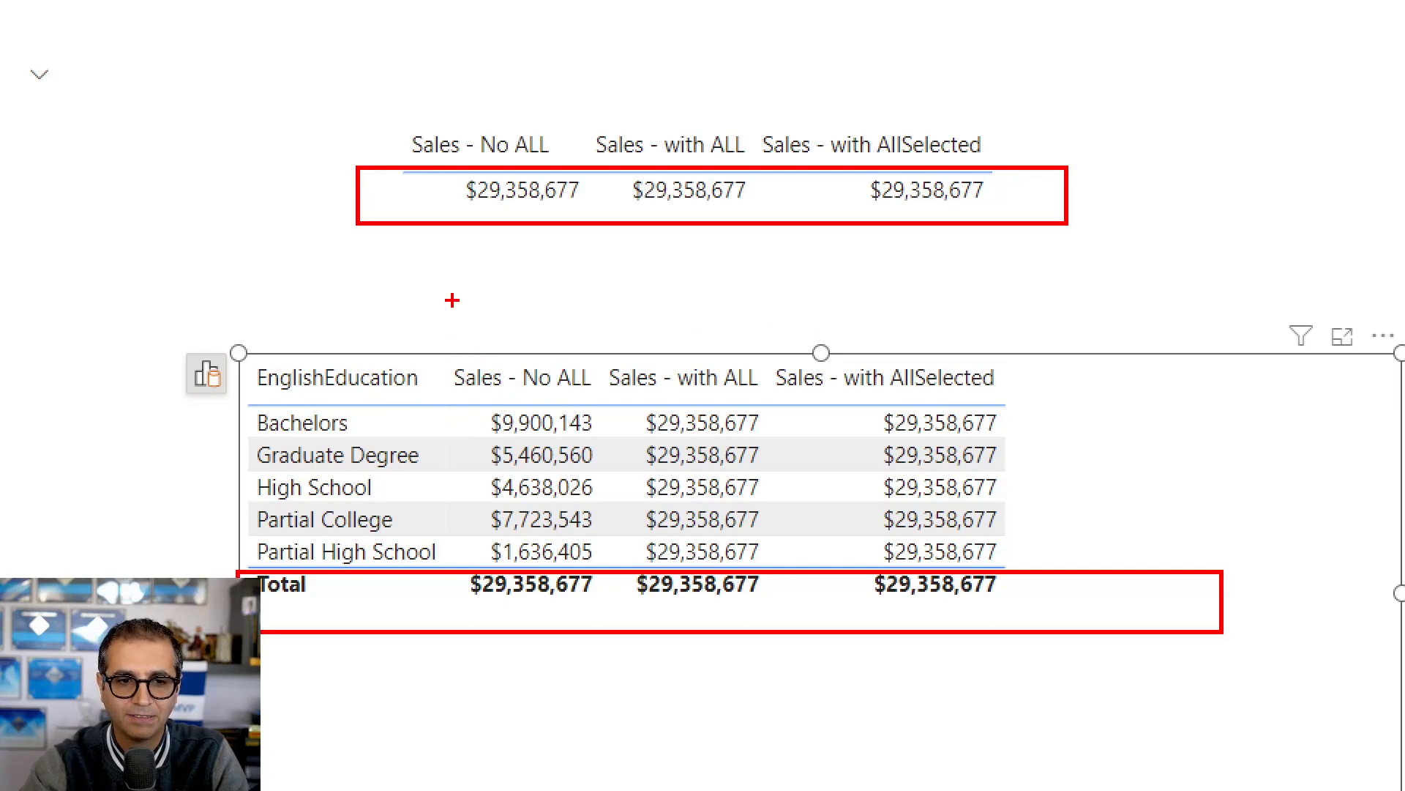
mouse_move(407, 105)
mouse_down()
mouse_move(532, 382)
mouse_move(615, 662)
mouse_up()
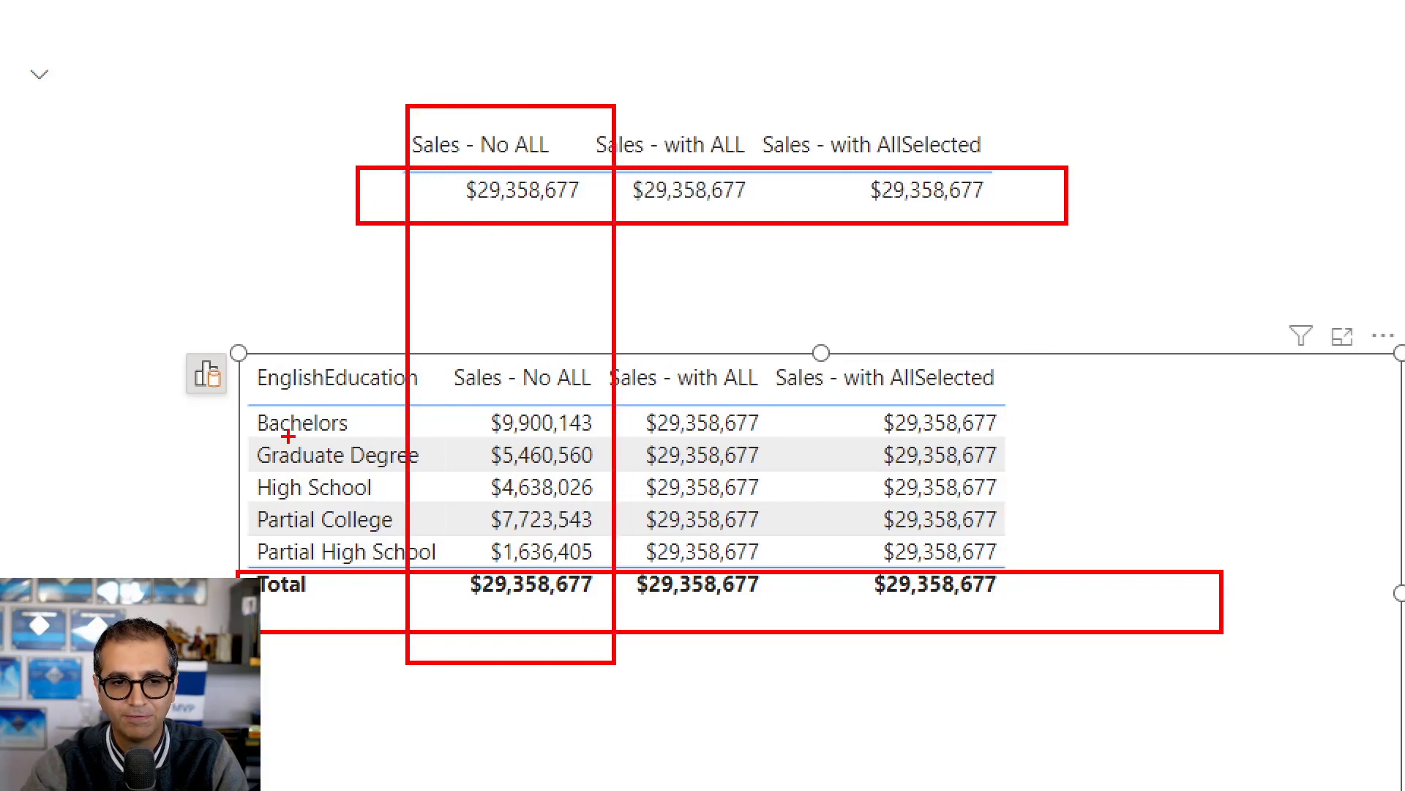
mouse_move(228, 415)
mouse_down()
mouse_move(199, 469)
mouse_move(226, 534)
mouse_up()
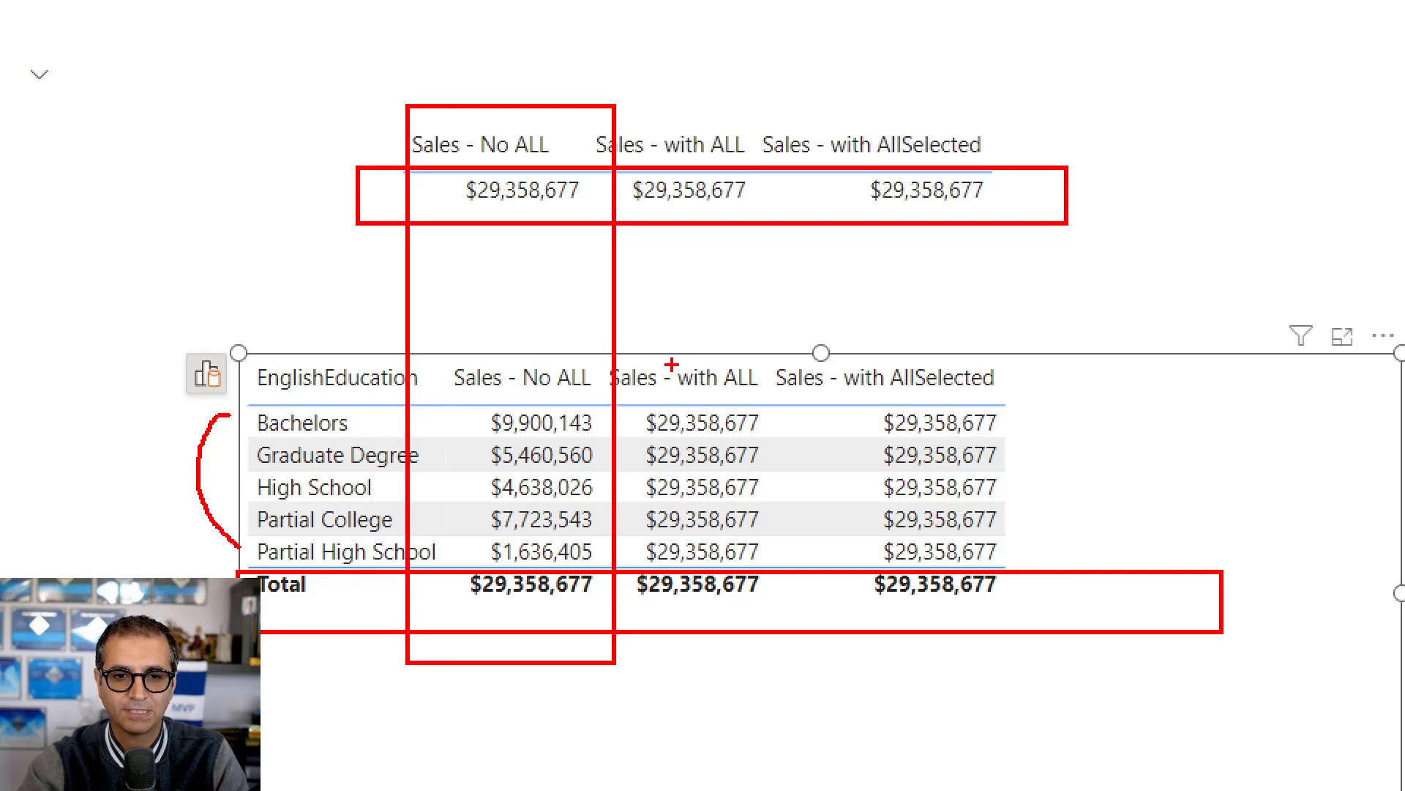
key(Escape)
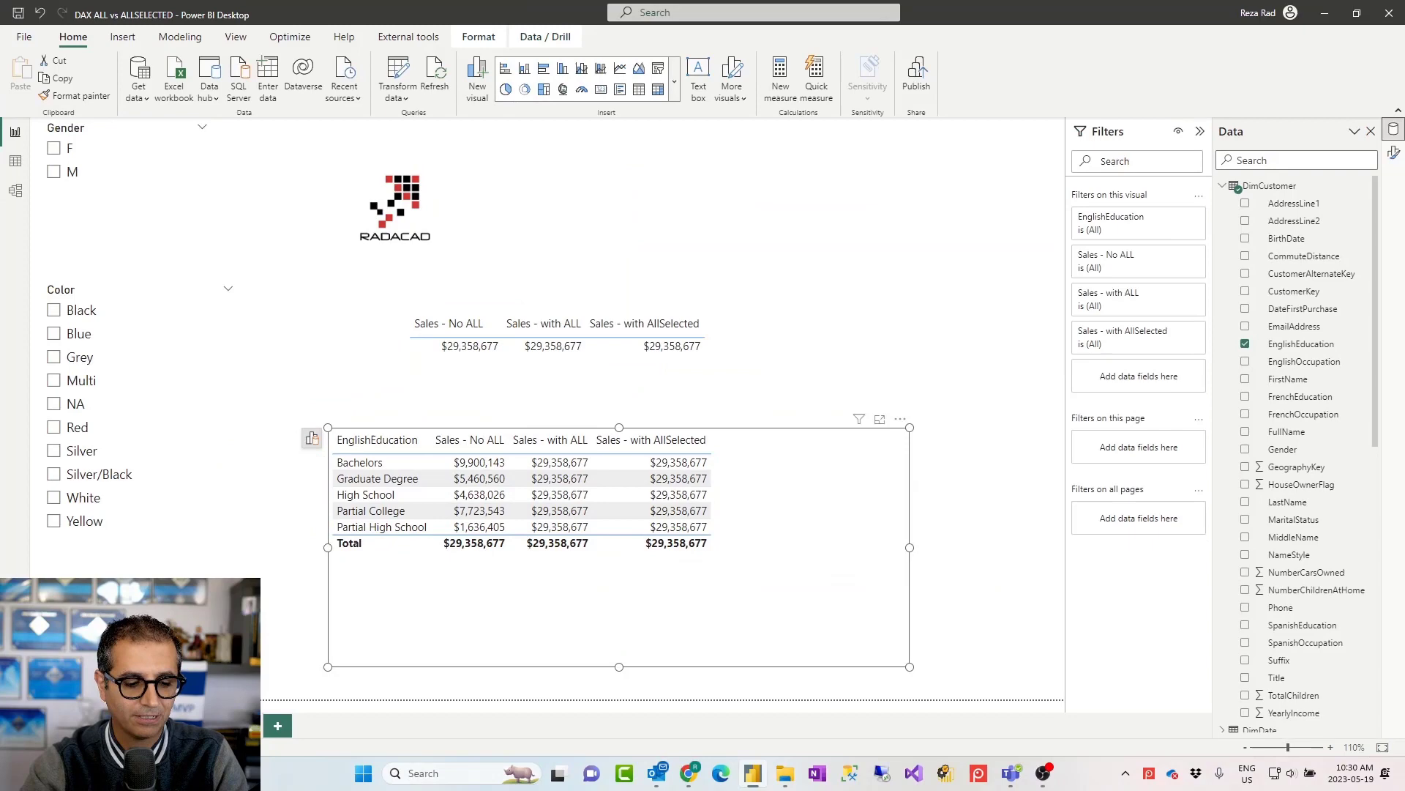
- Outline the with ALL and AllSelected columns with a ZoomIt annotation
key(ctrl+1)
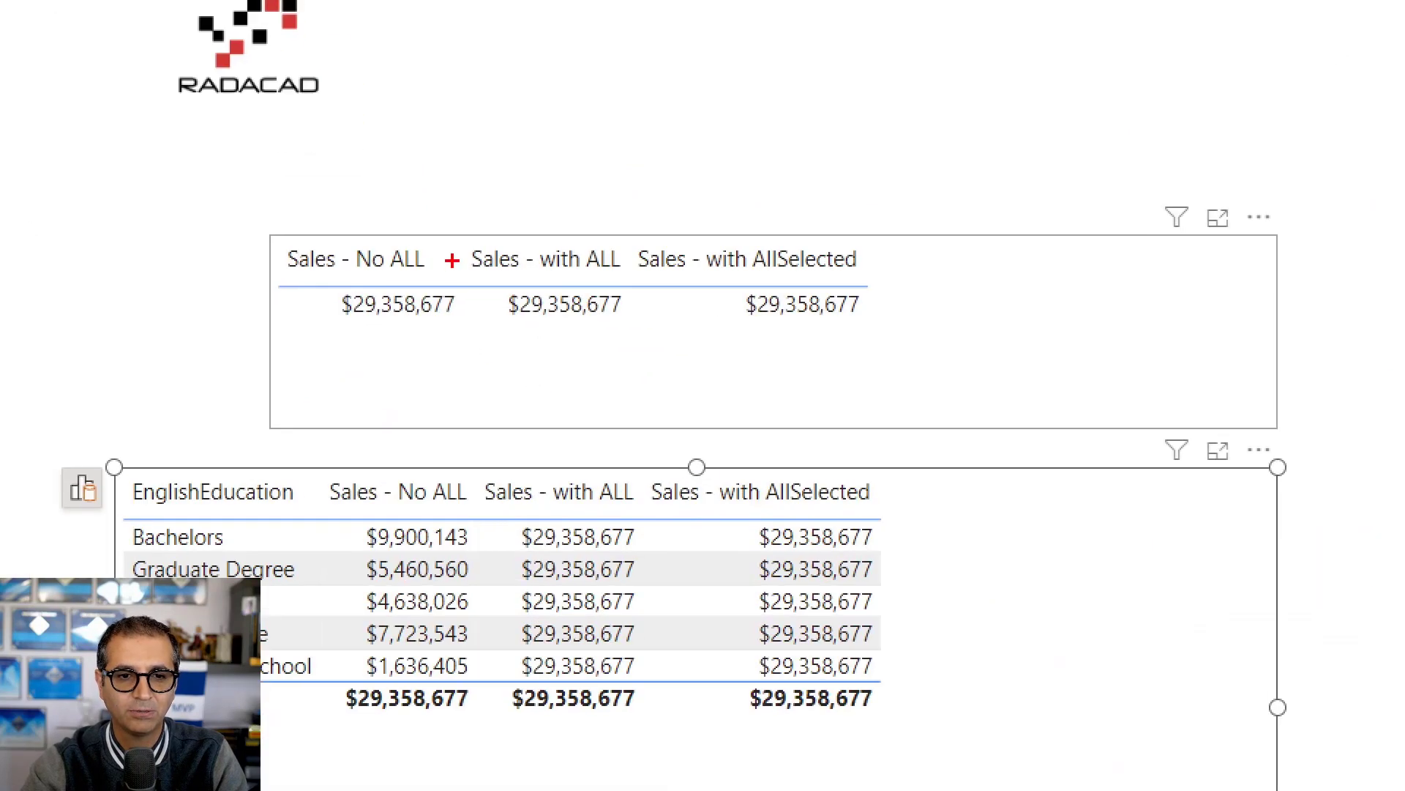
mouse_move(464, 231)
mouse_down()
mouse_move(878, 564)
mouse_move(902, 547)
mouse_up()
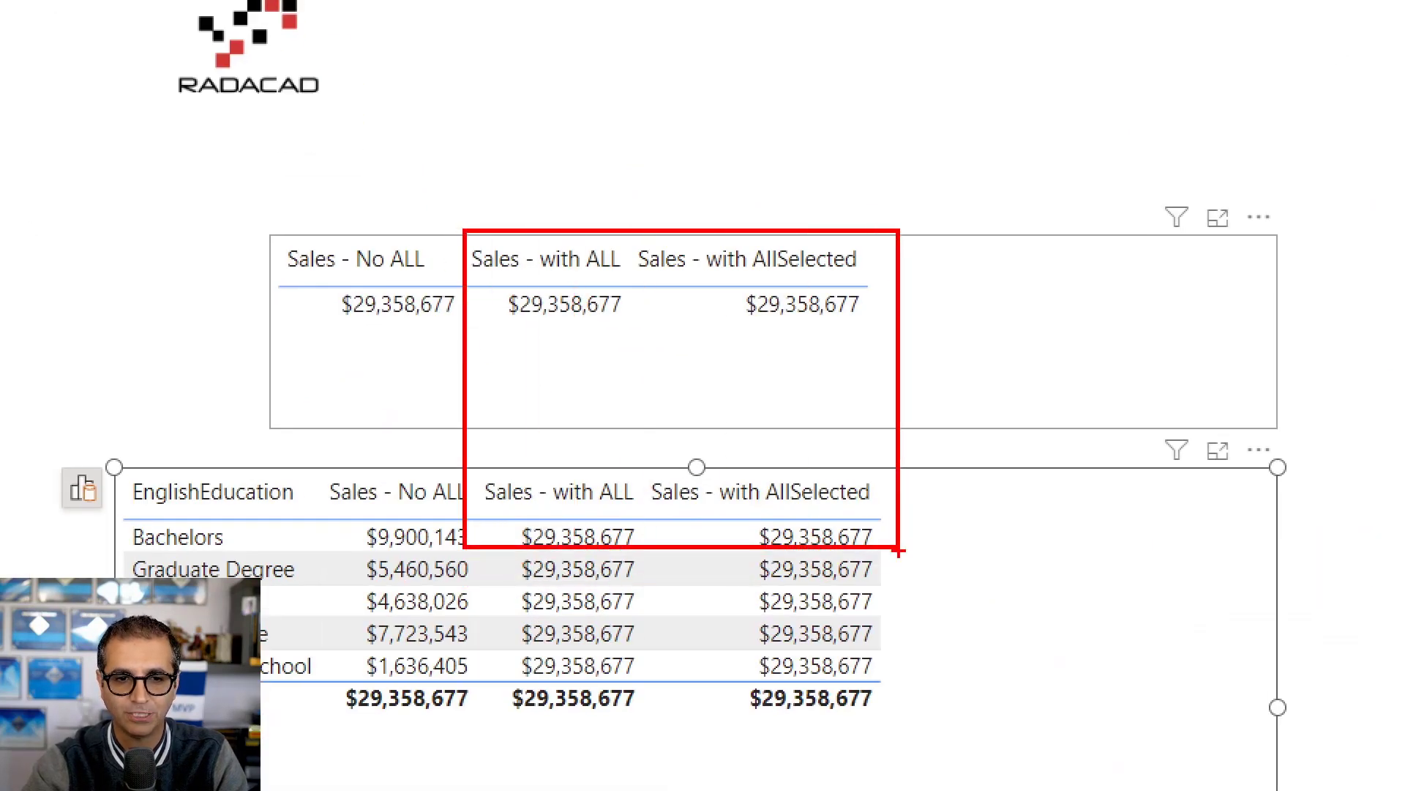
key(Escape)
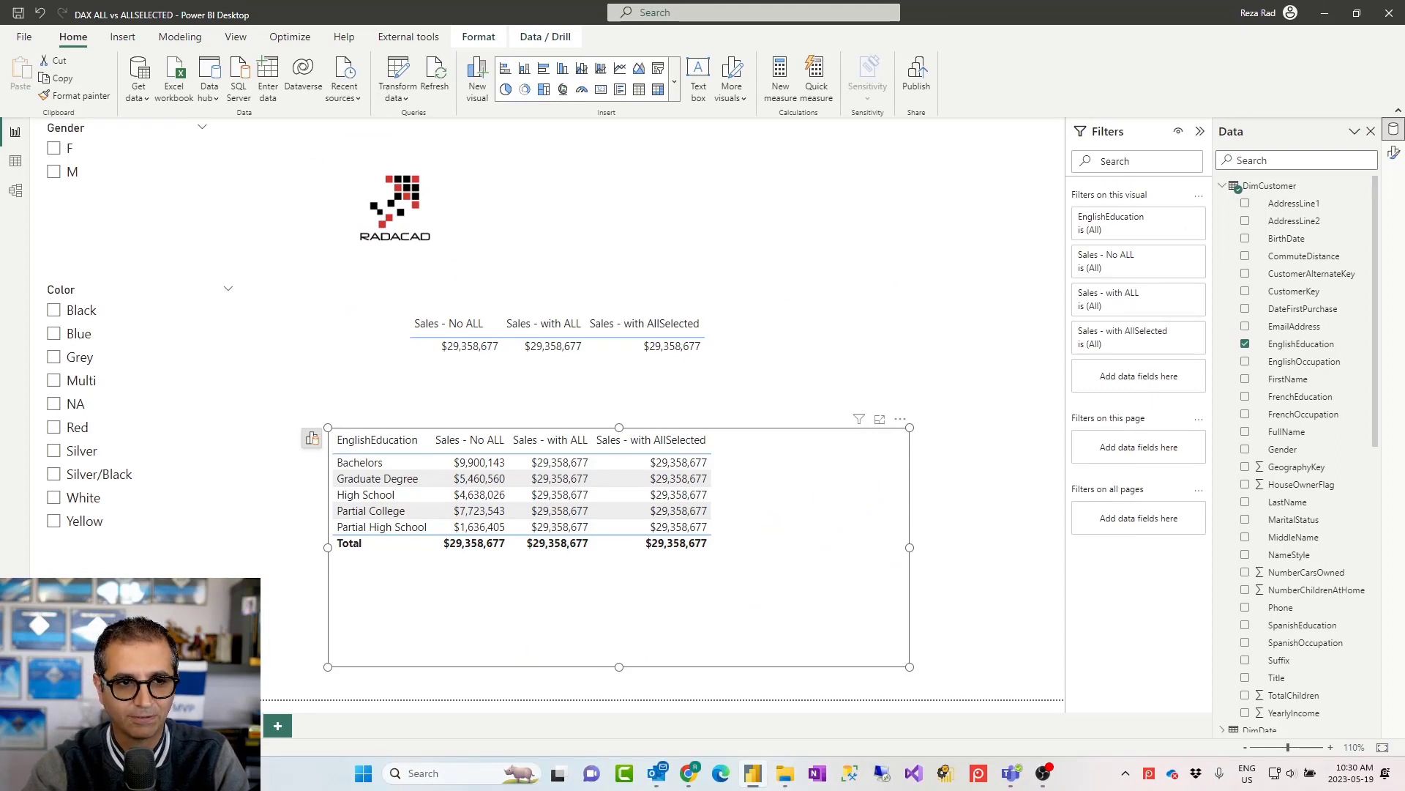
- Filter Gender to M and annotate the No ALL, $29,358,677 and $14,545,059 values
click(72, 171)
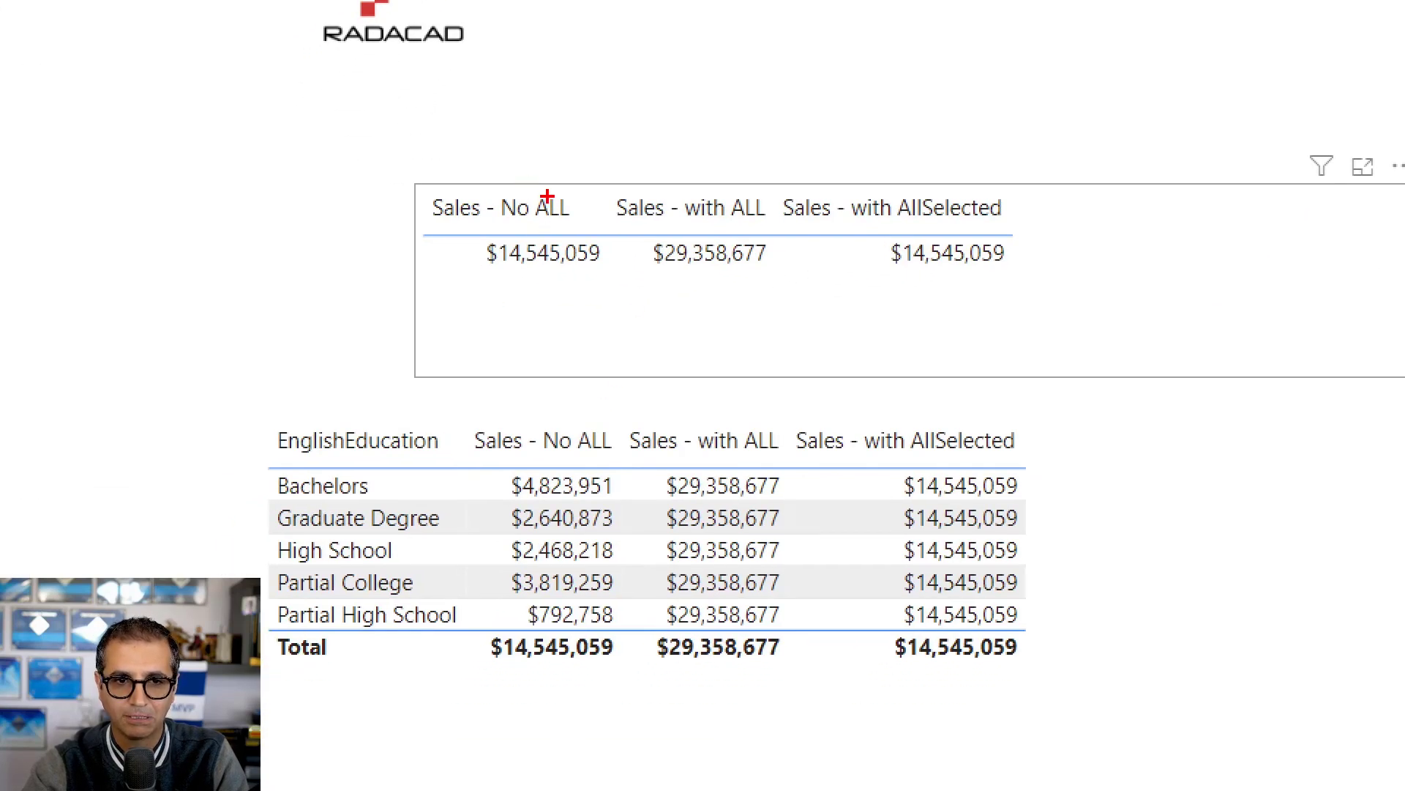
drag(579, 169, 504, 672)
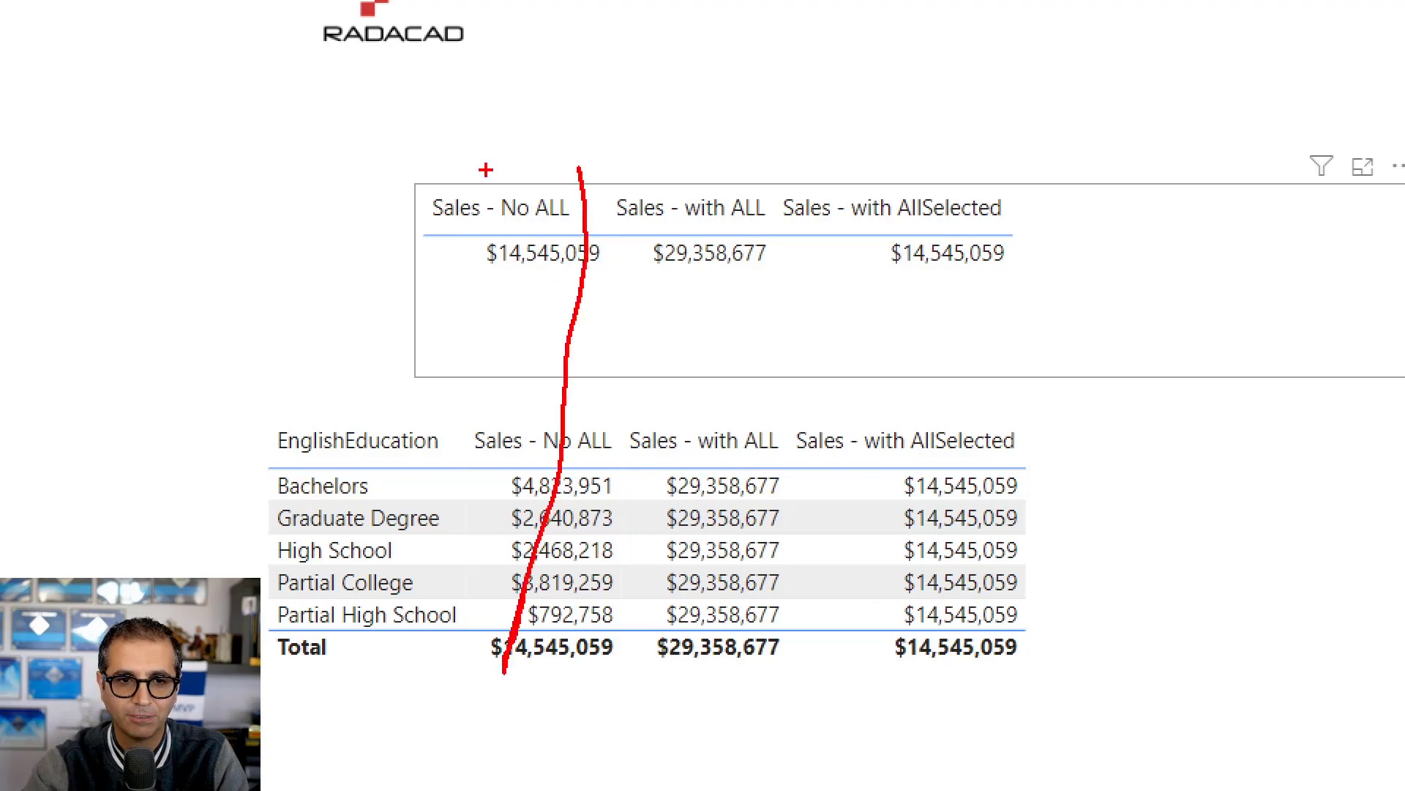
drag(486, 170, 566, 642)
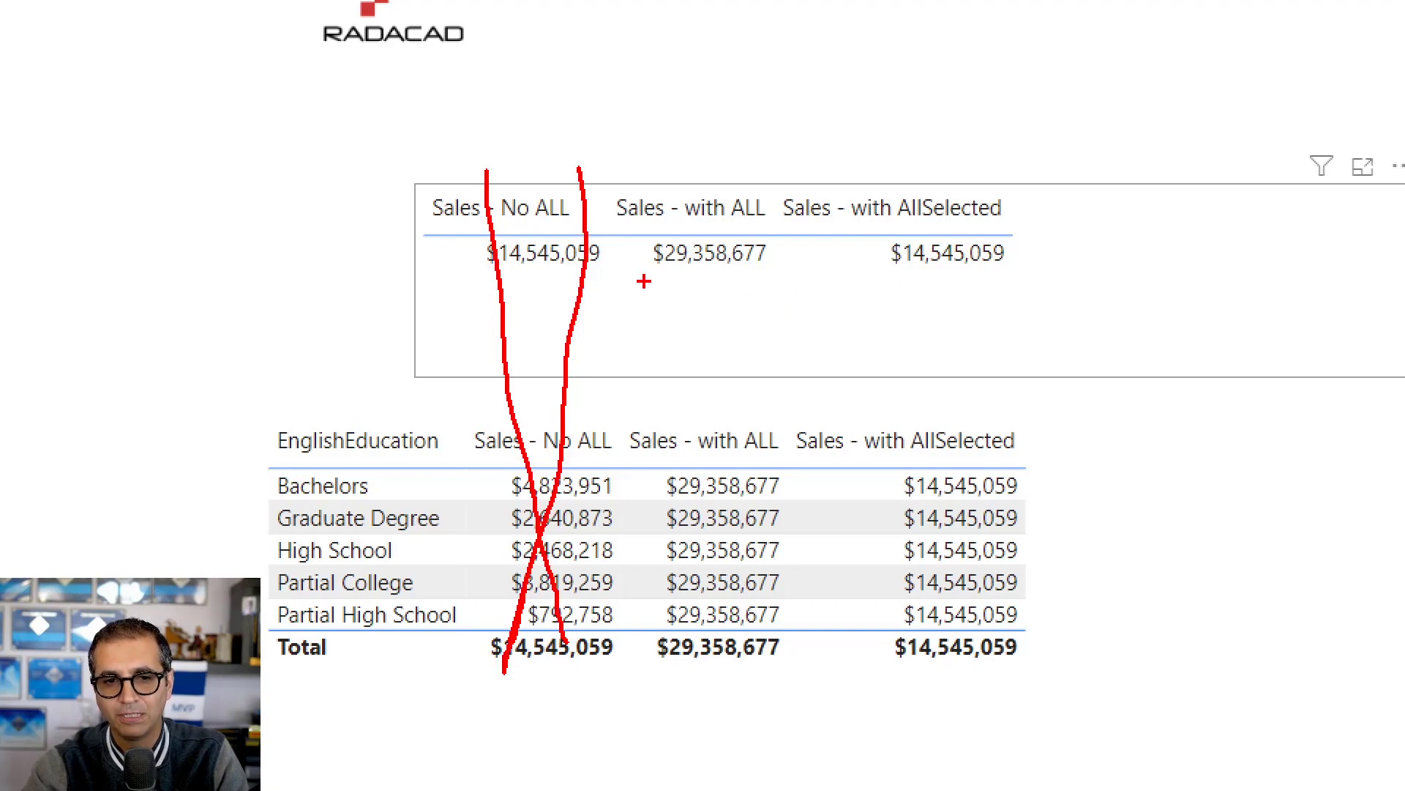
drag(643, 281, 728, 285)
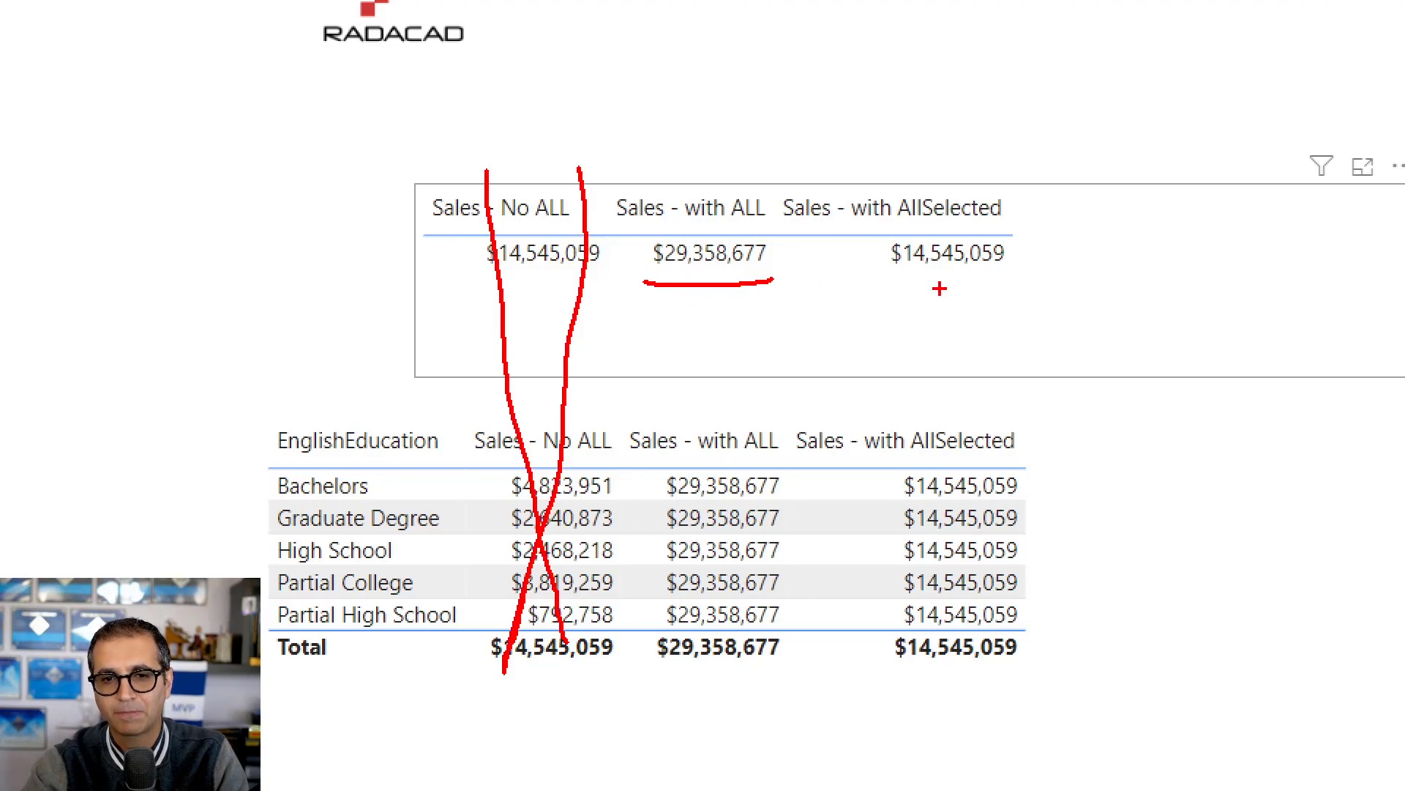
drag(883, 274, 981, 281)
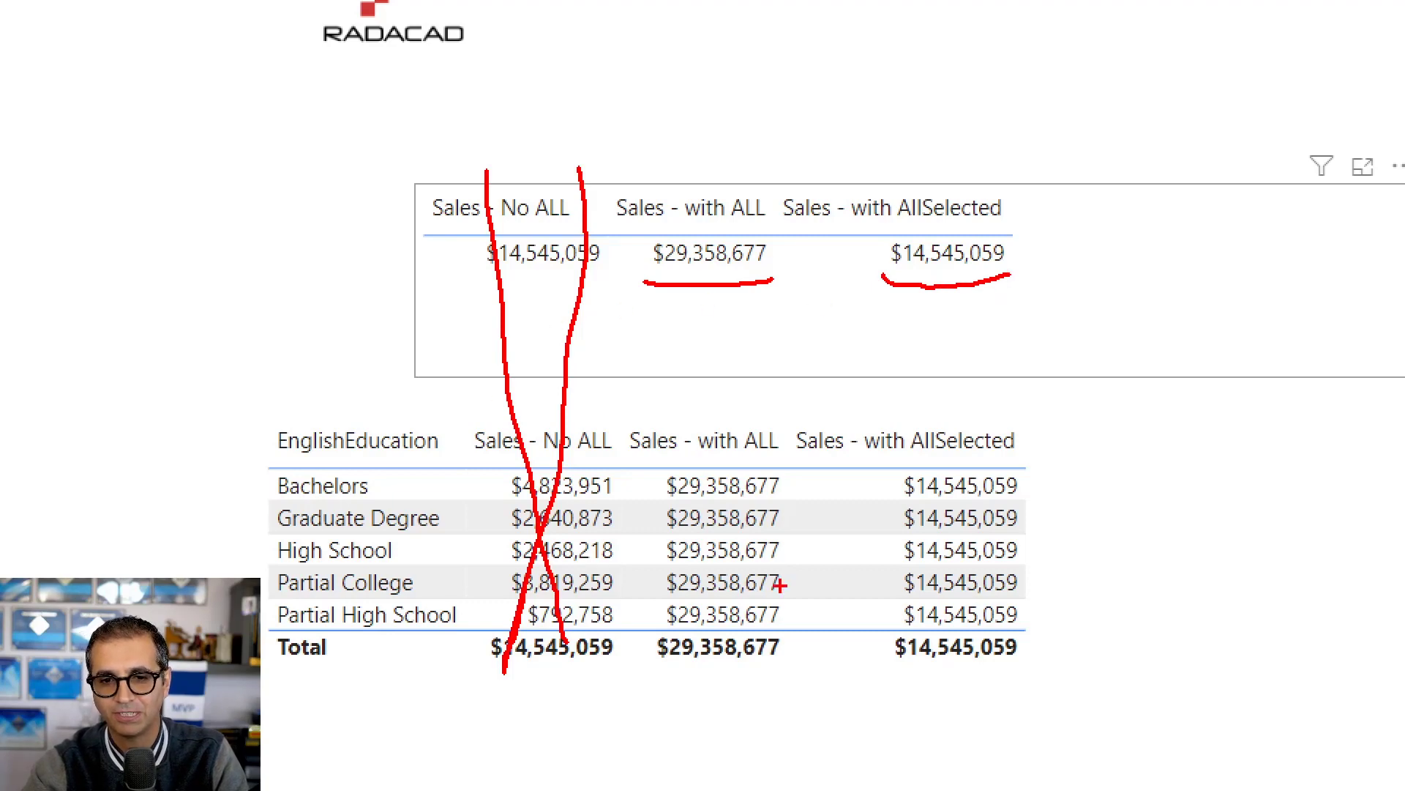
drag(794, 408, 1038, 700)
key(Escape)
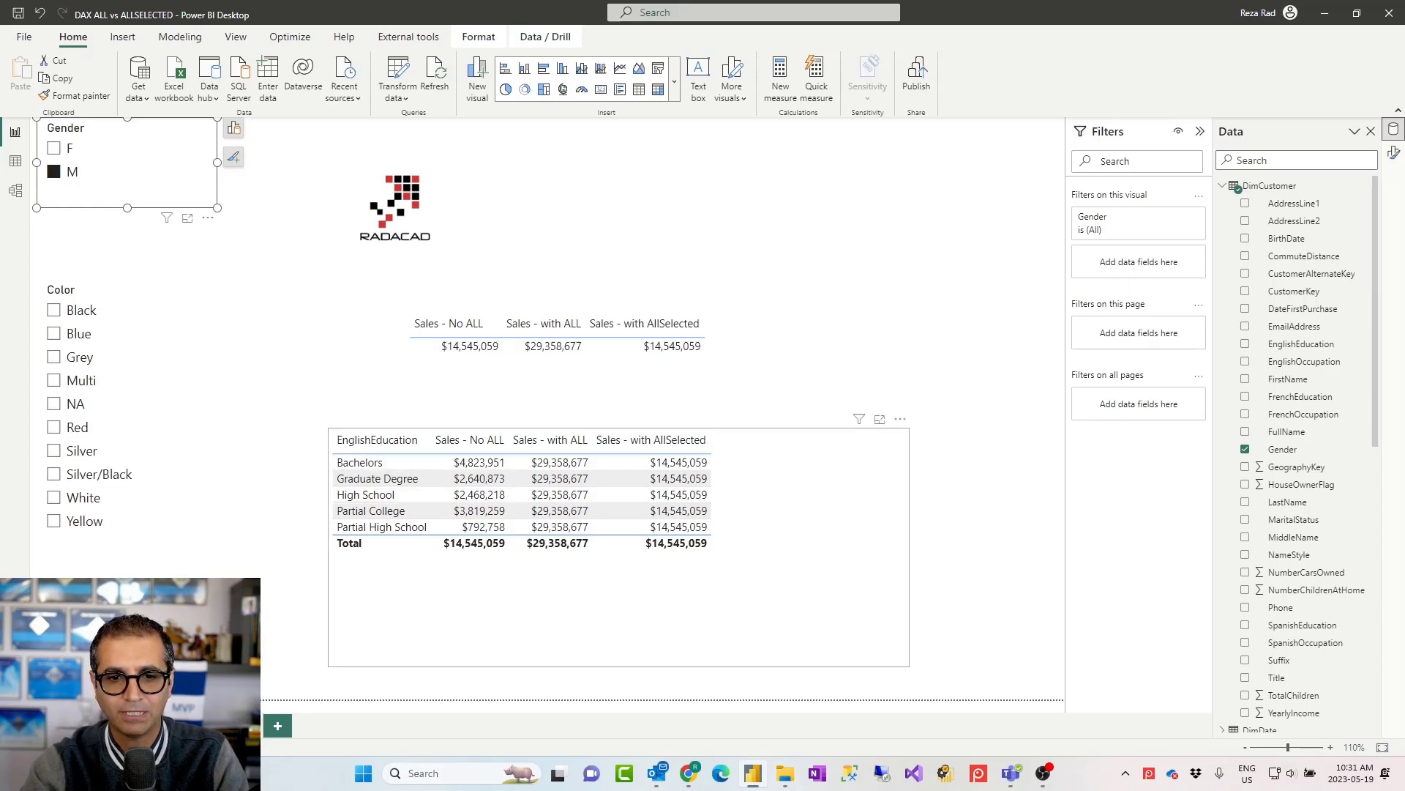
click(619, 601)
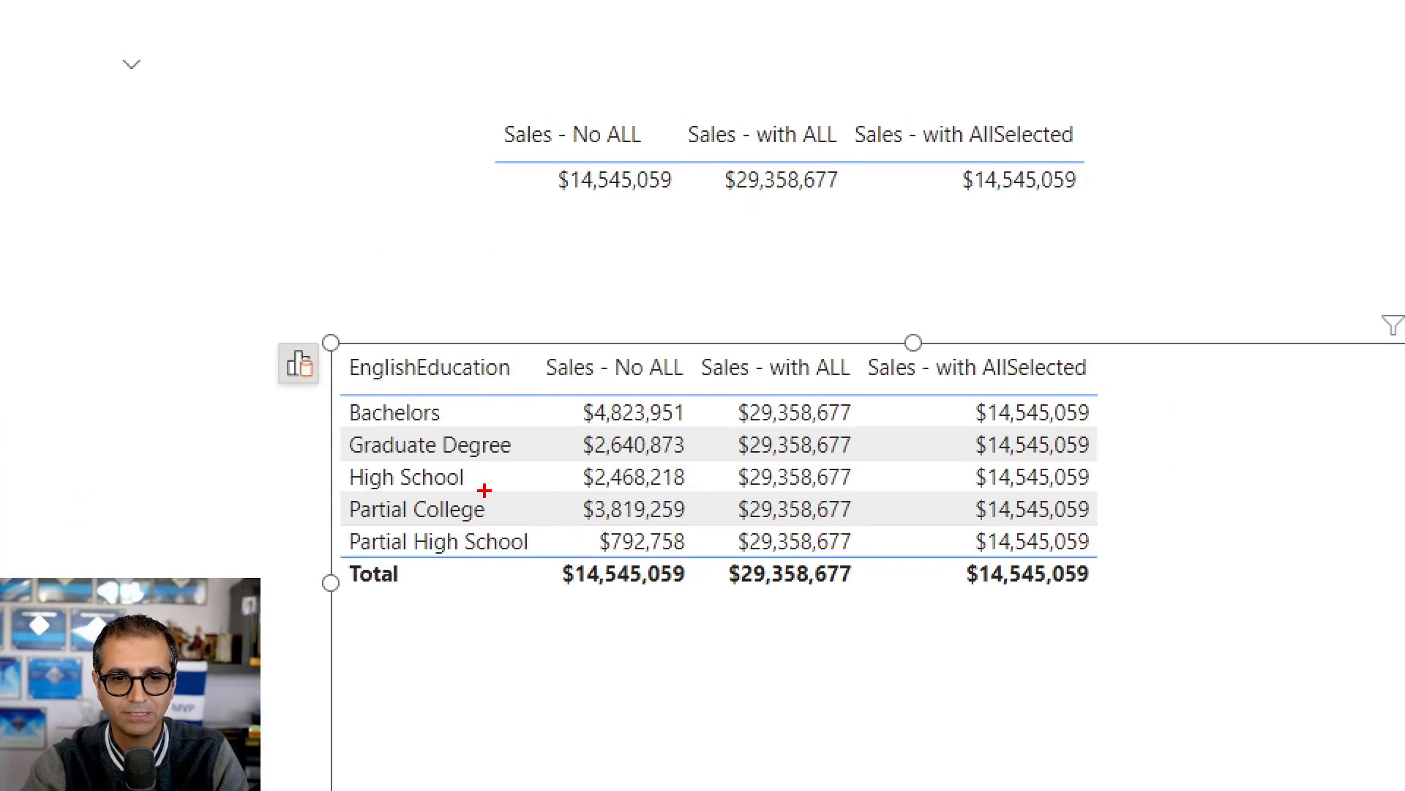
drag(336, 355, 540, 560)
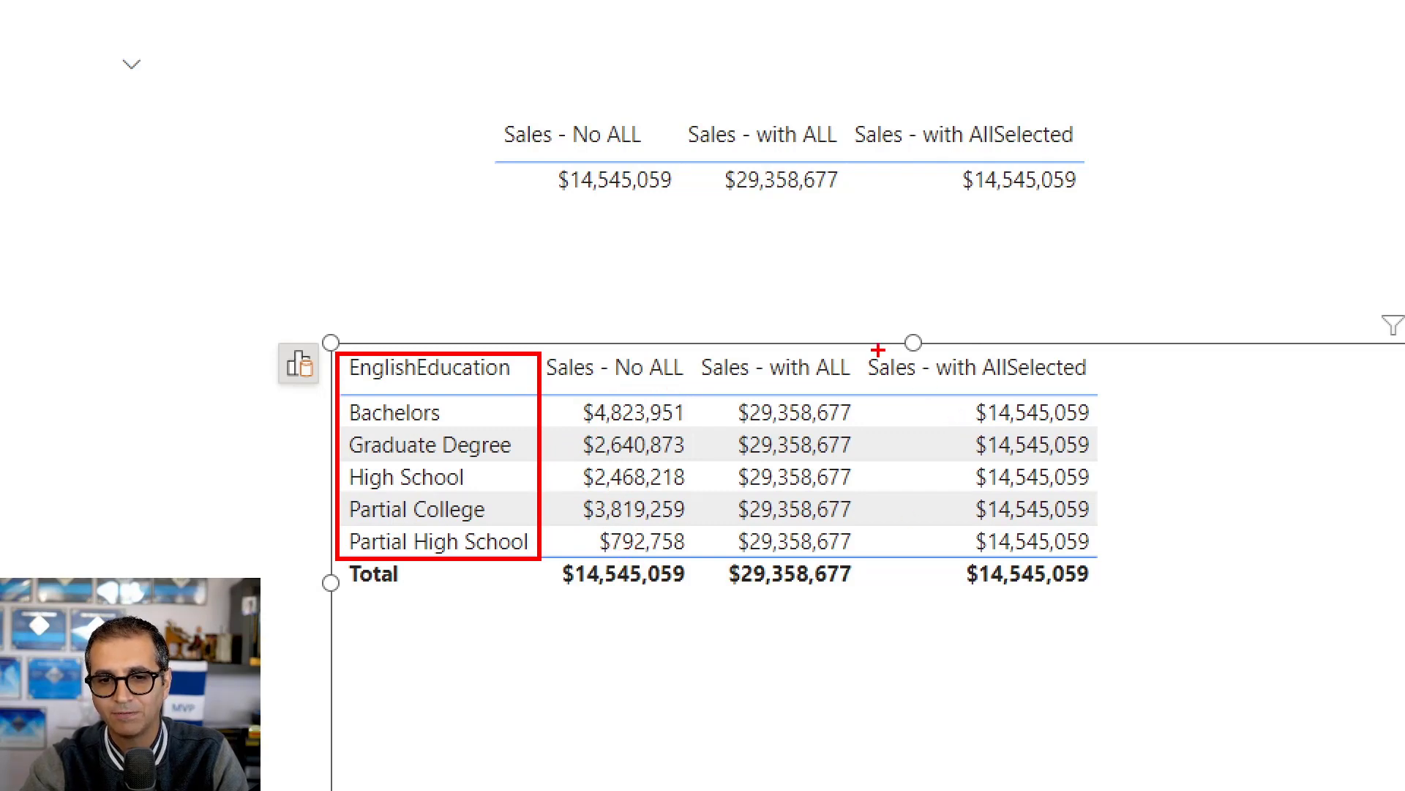
mouse_move(864, 347)
mouse_down()
mouse_move(1087, 524)
mouse_move(1128, 608)
mouse_up()
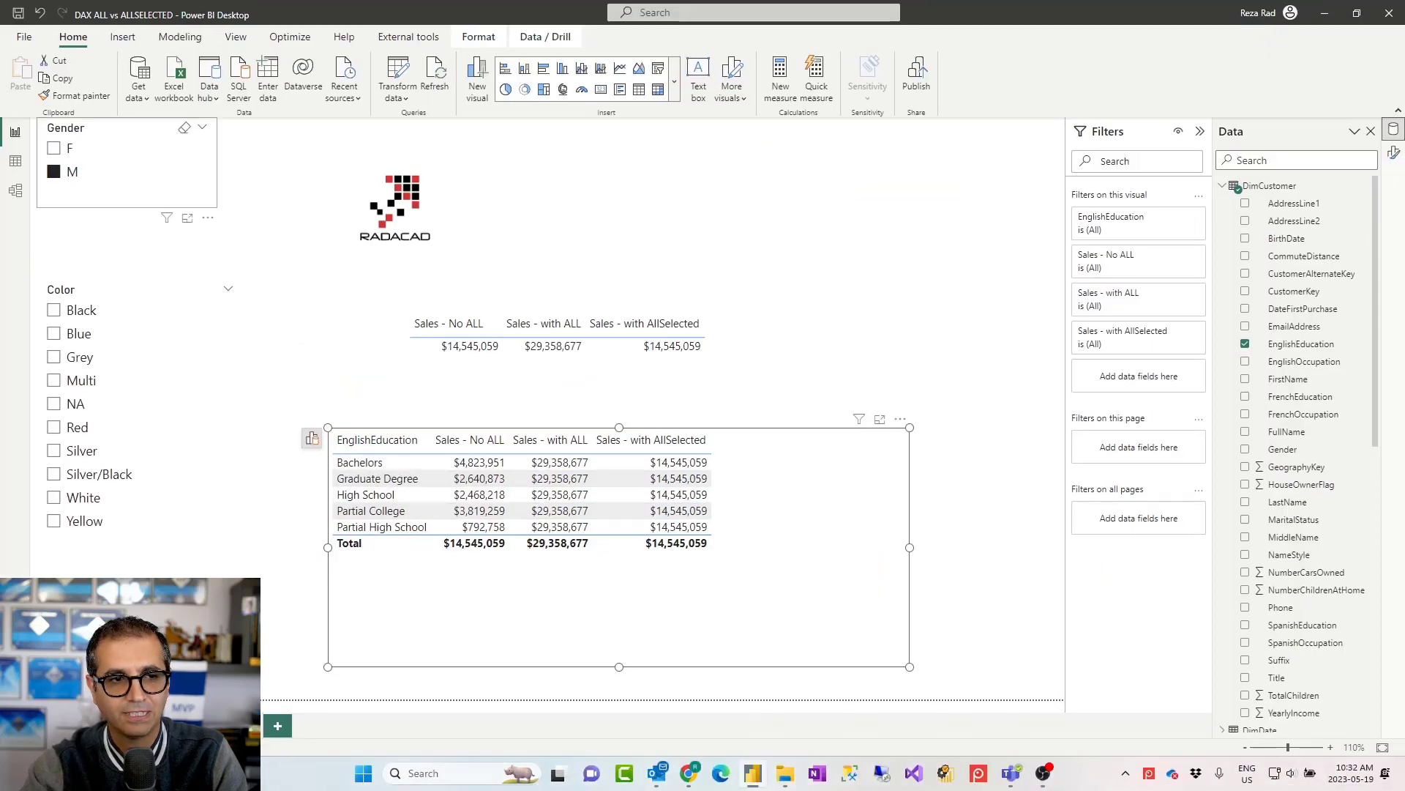
- Set the slicers to Gender F and Color Red, trying Grey first
click(54, 148)
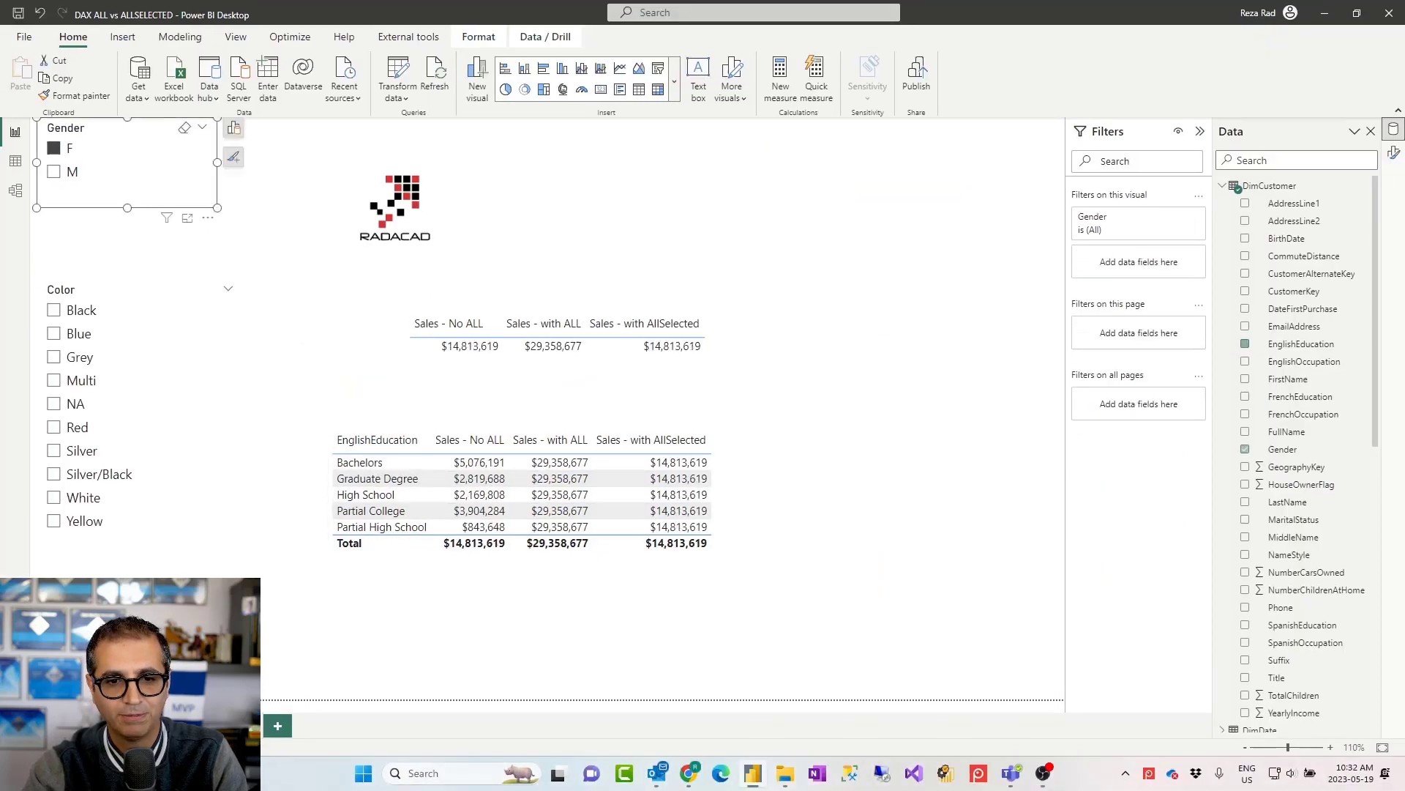
click(53, 172)
click(53, 148)
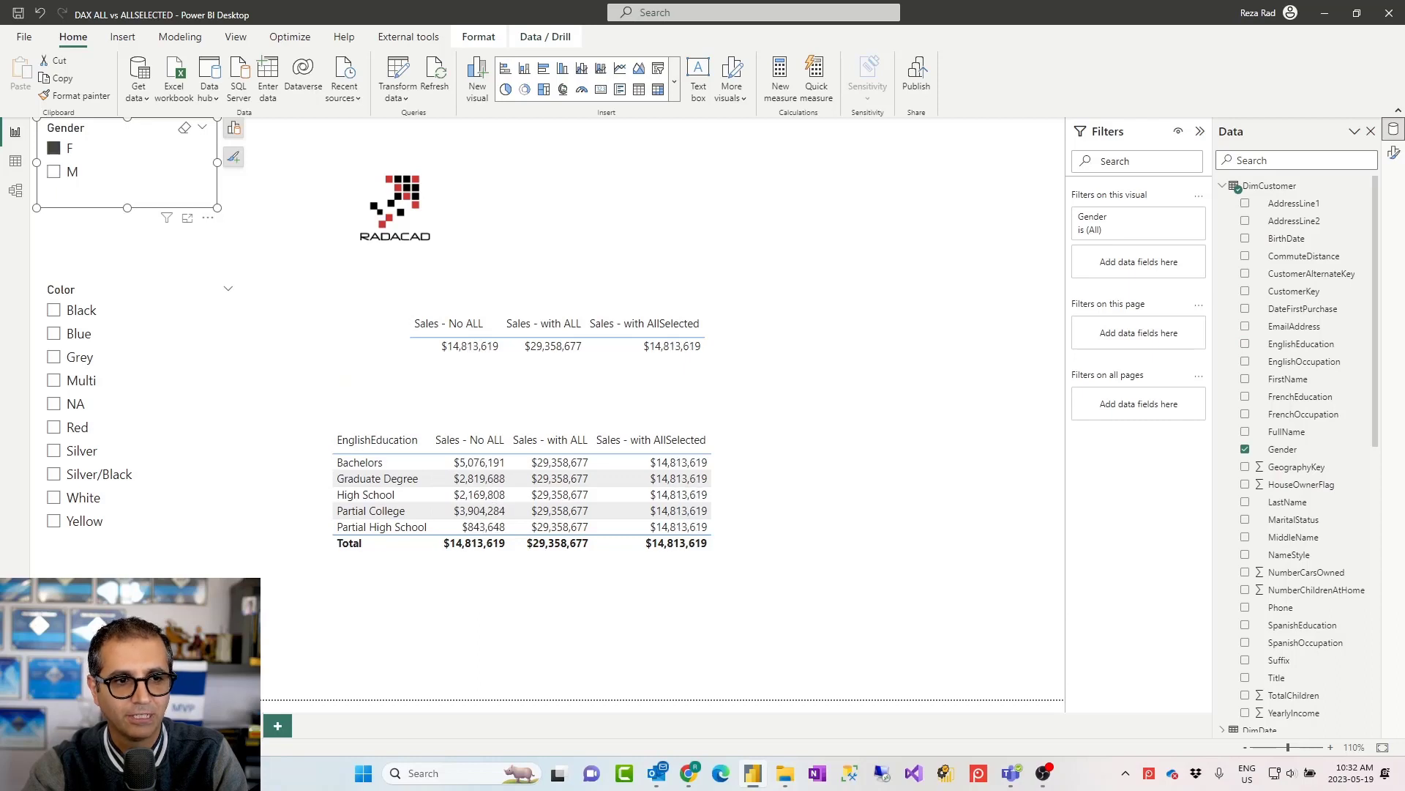
click(53, 357)
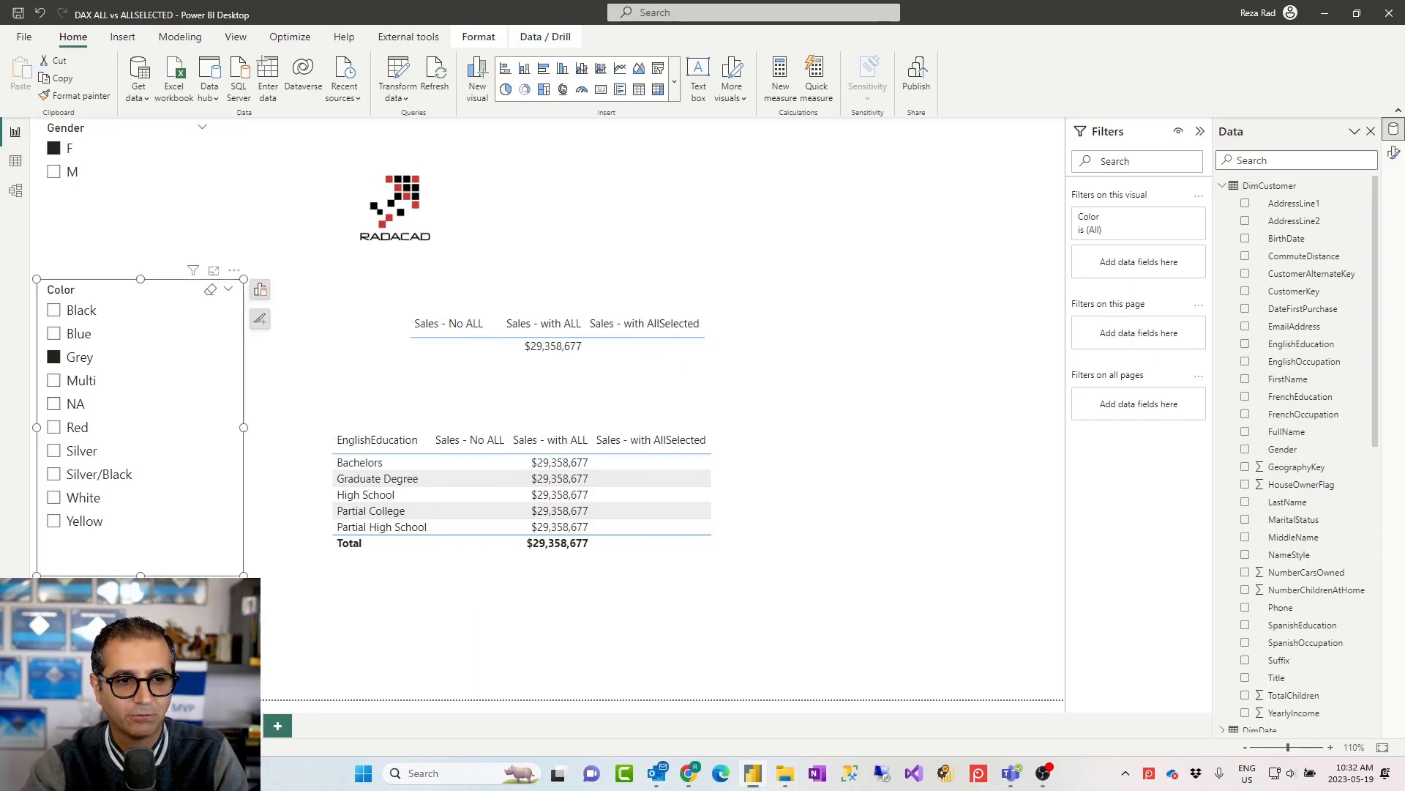
click(53, 427)
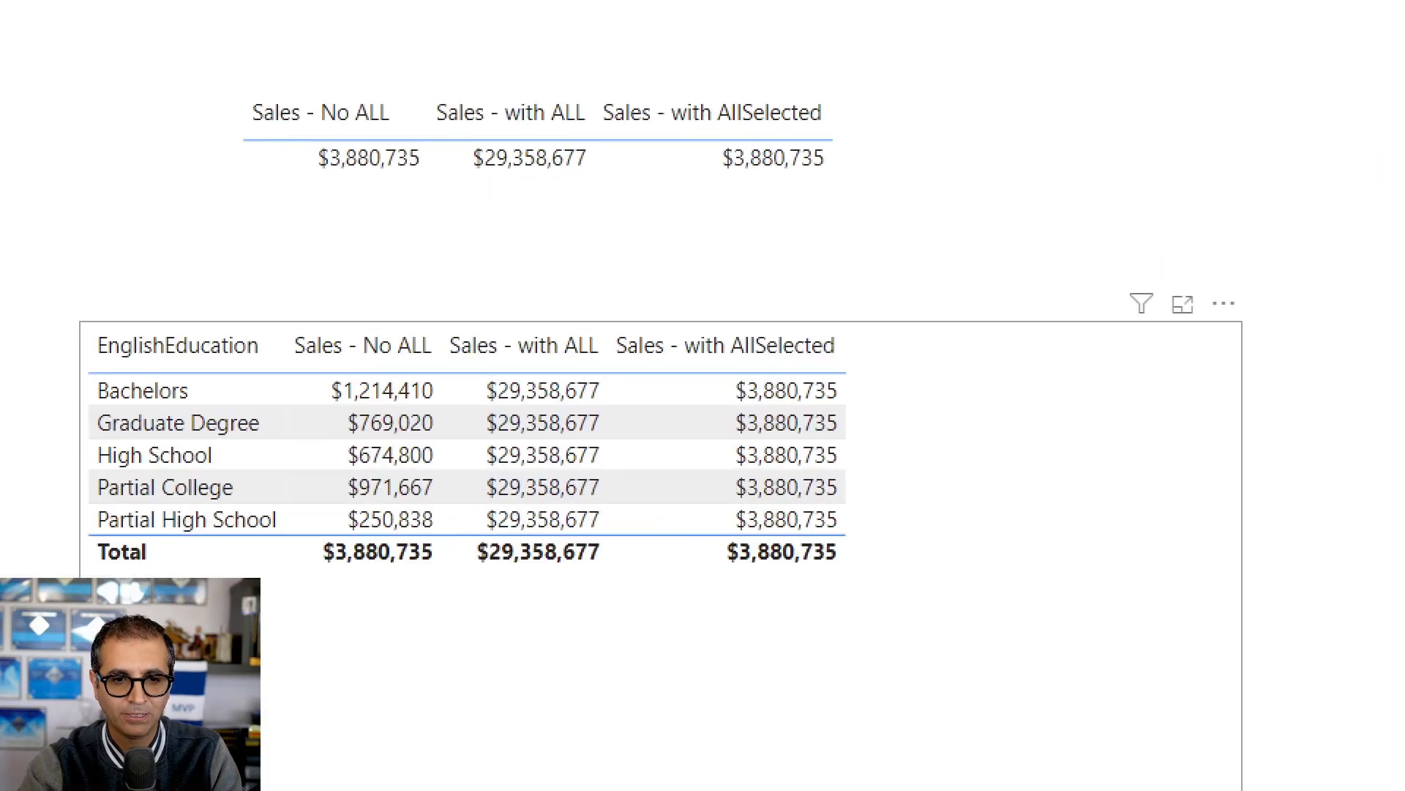
- Outline the Sales - with ALL column with a ZoomIt annotation, then clear it
mouse_move(495, 317)
mouse_down()
mouse_move(640, 519)
mouse_move(665, 593)
mouse_up()
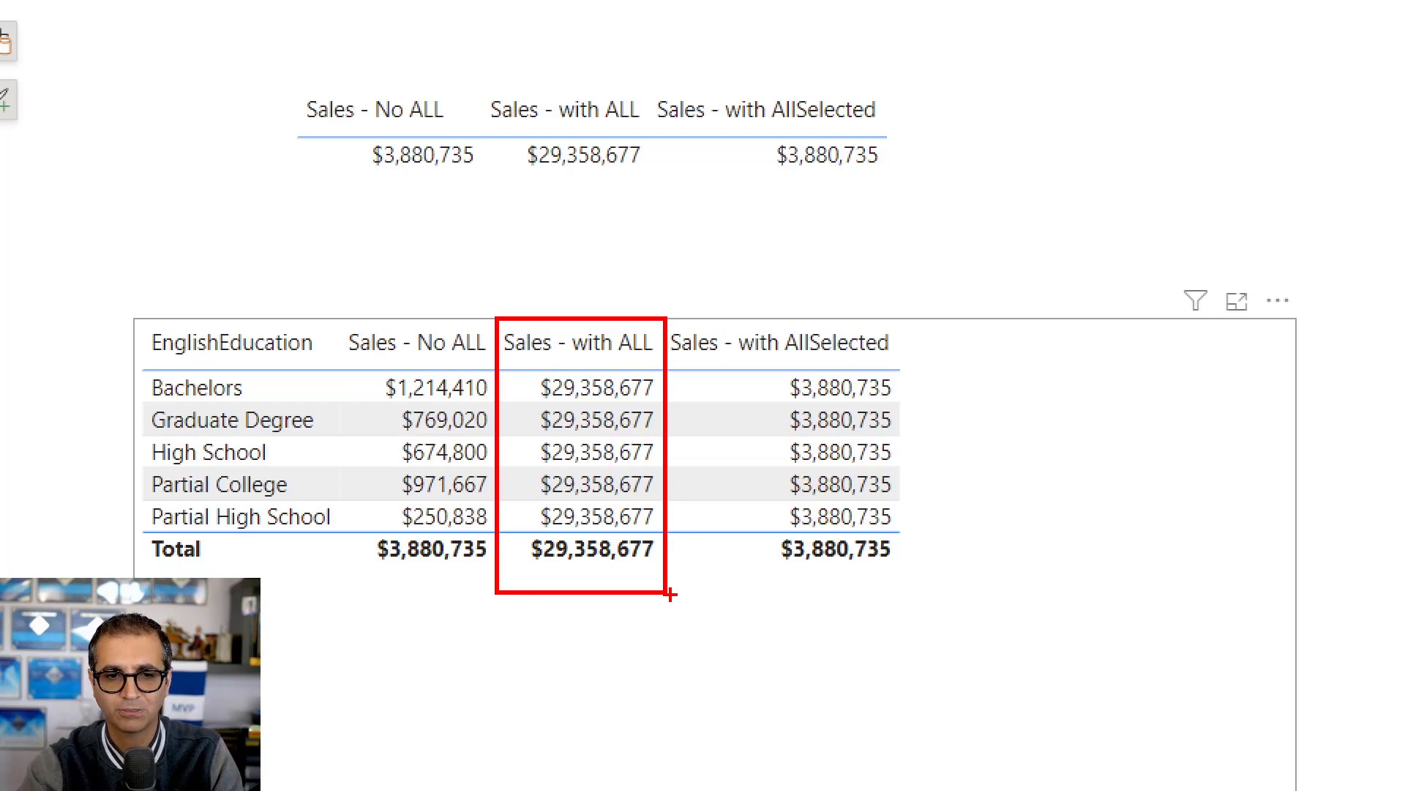
key(Escape)
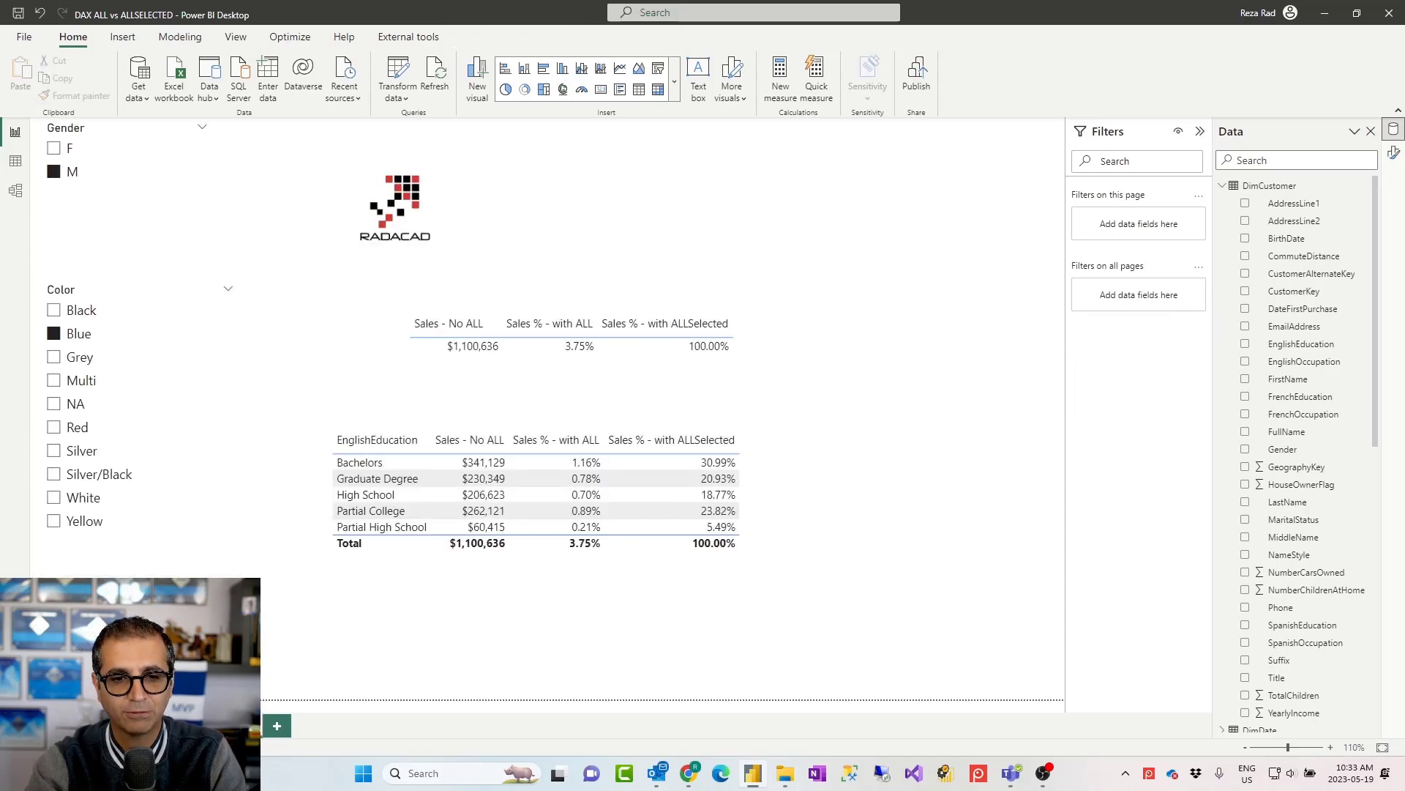
- Collapse the DimCustomer field list in the Data pane
scroll(1296, 454, down, 10)
scroll(1296, 454, up, 10)
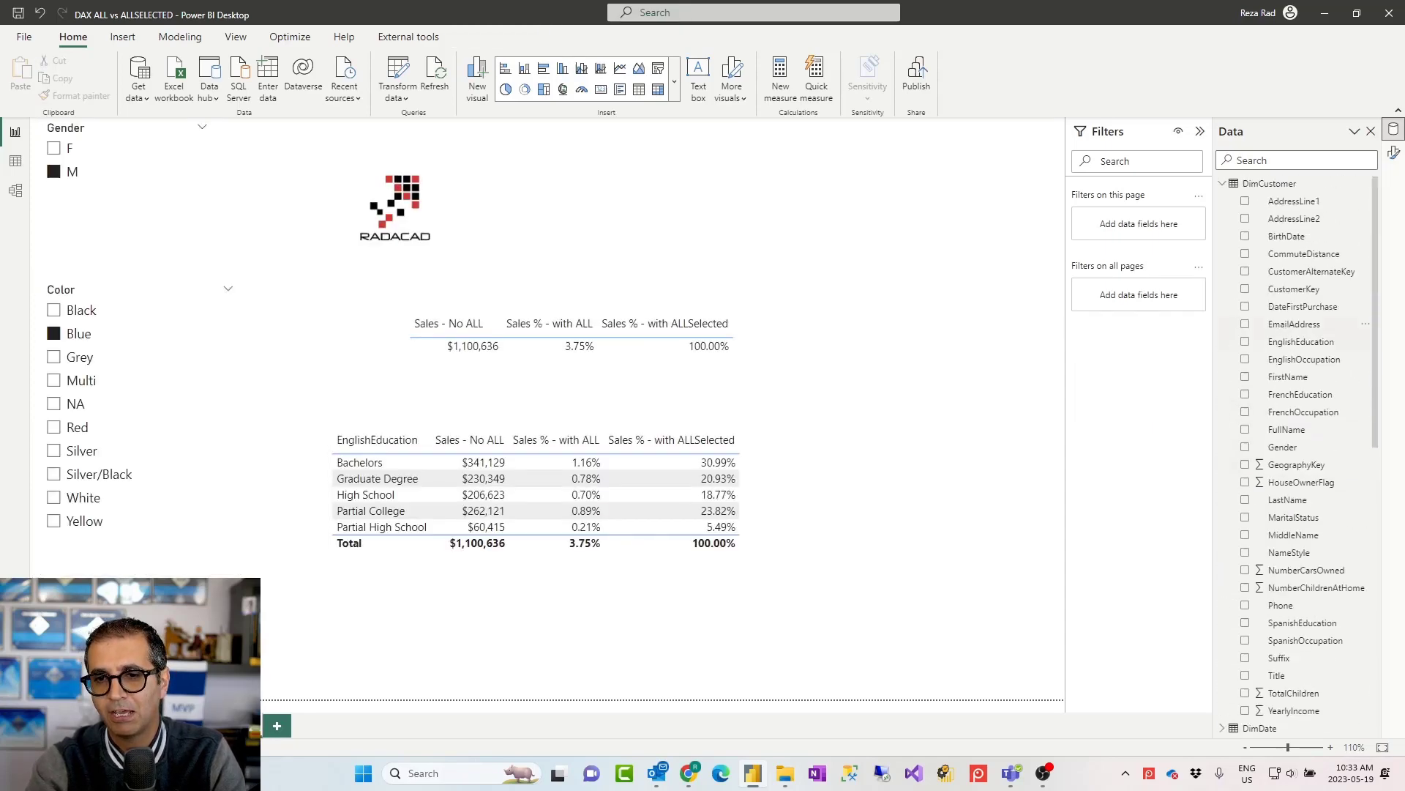
click(1222, 185)
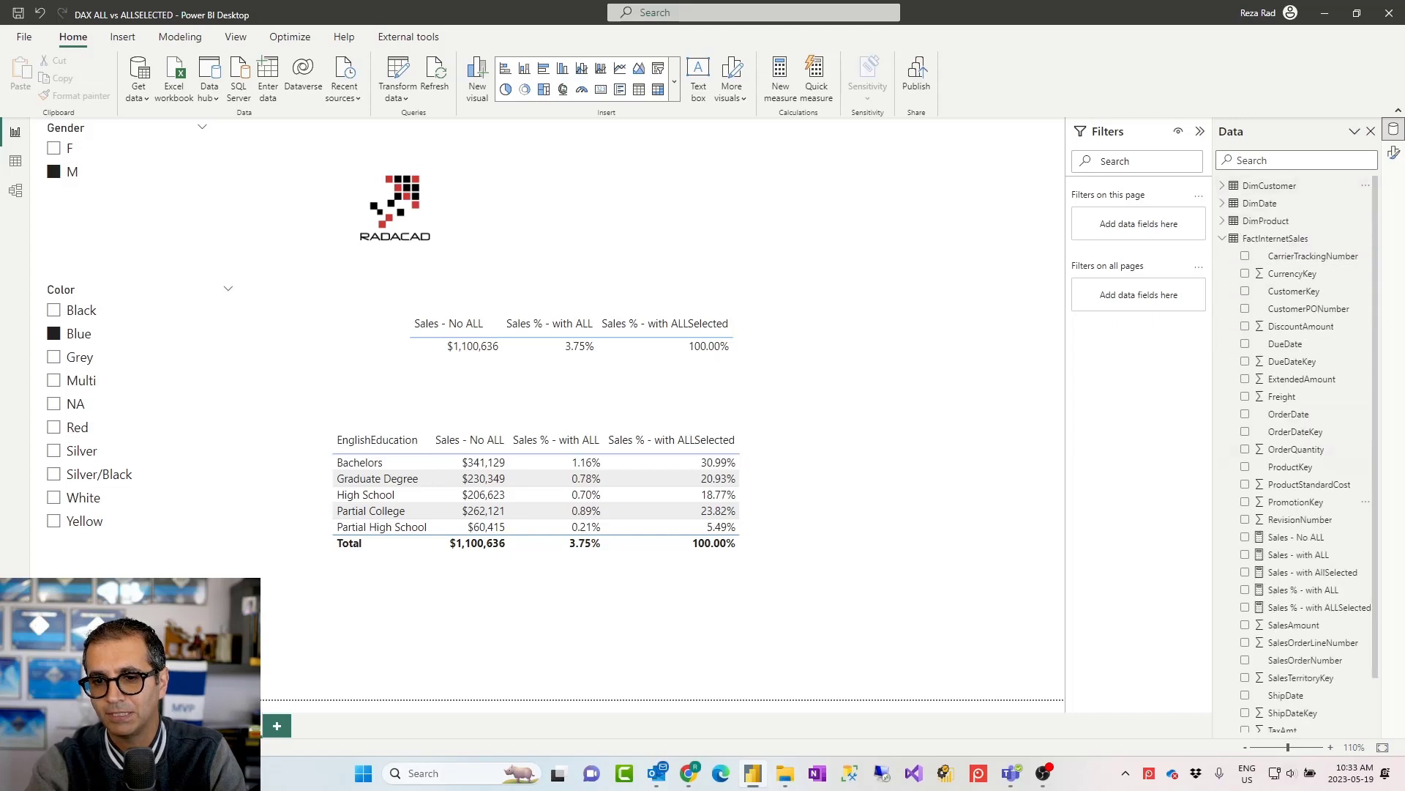
scroll(1303, 505, down, 1)
- Review the Sales % - with ALL and Sales % - with ALLSelected DIVIDE formulas
click(1303, 529)
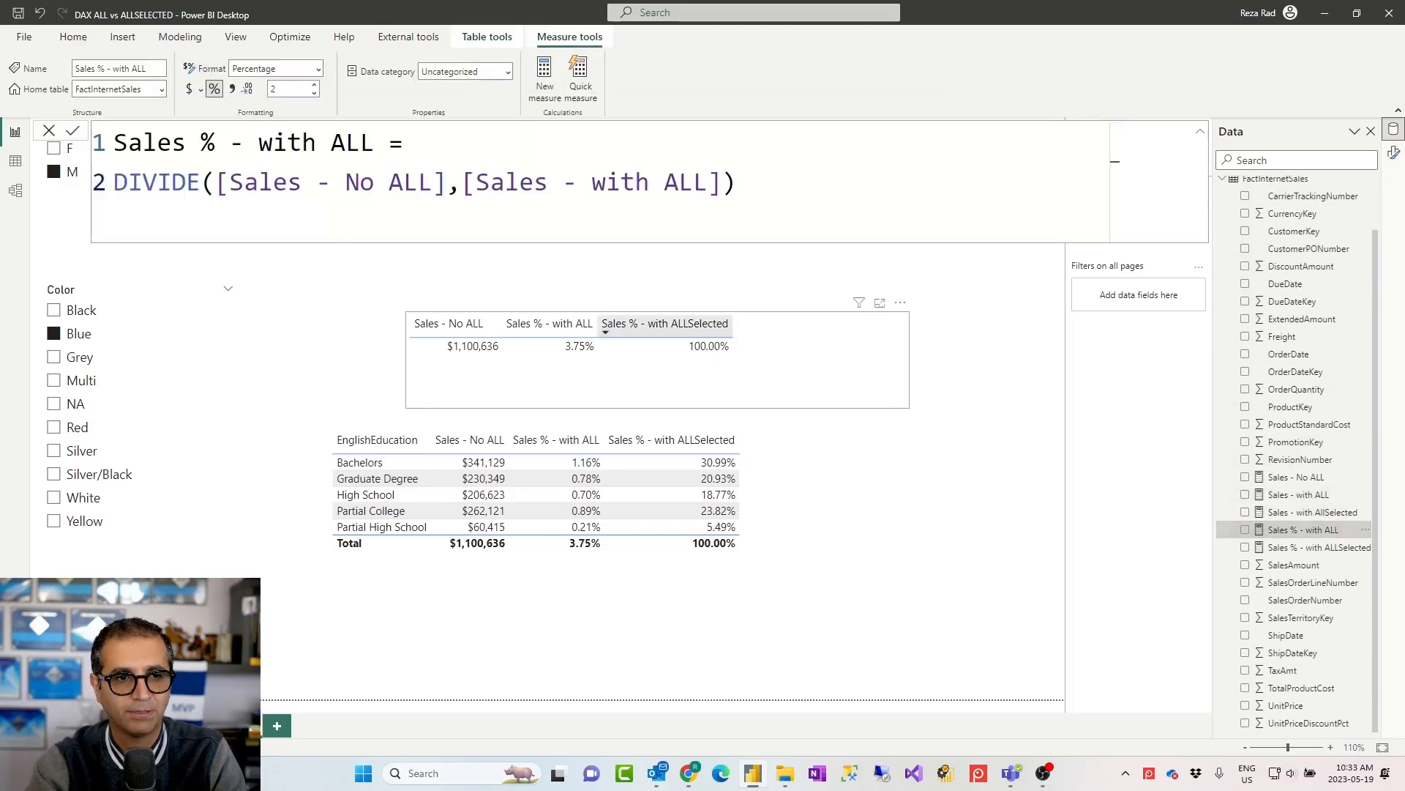
drag(217, 182, 723, 182)
click(463, 181)
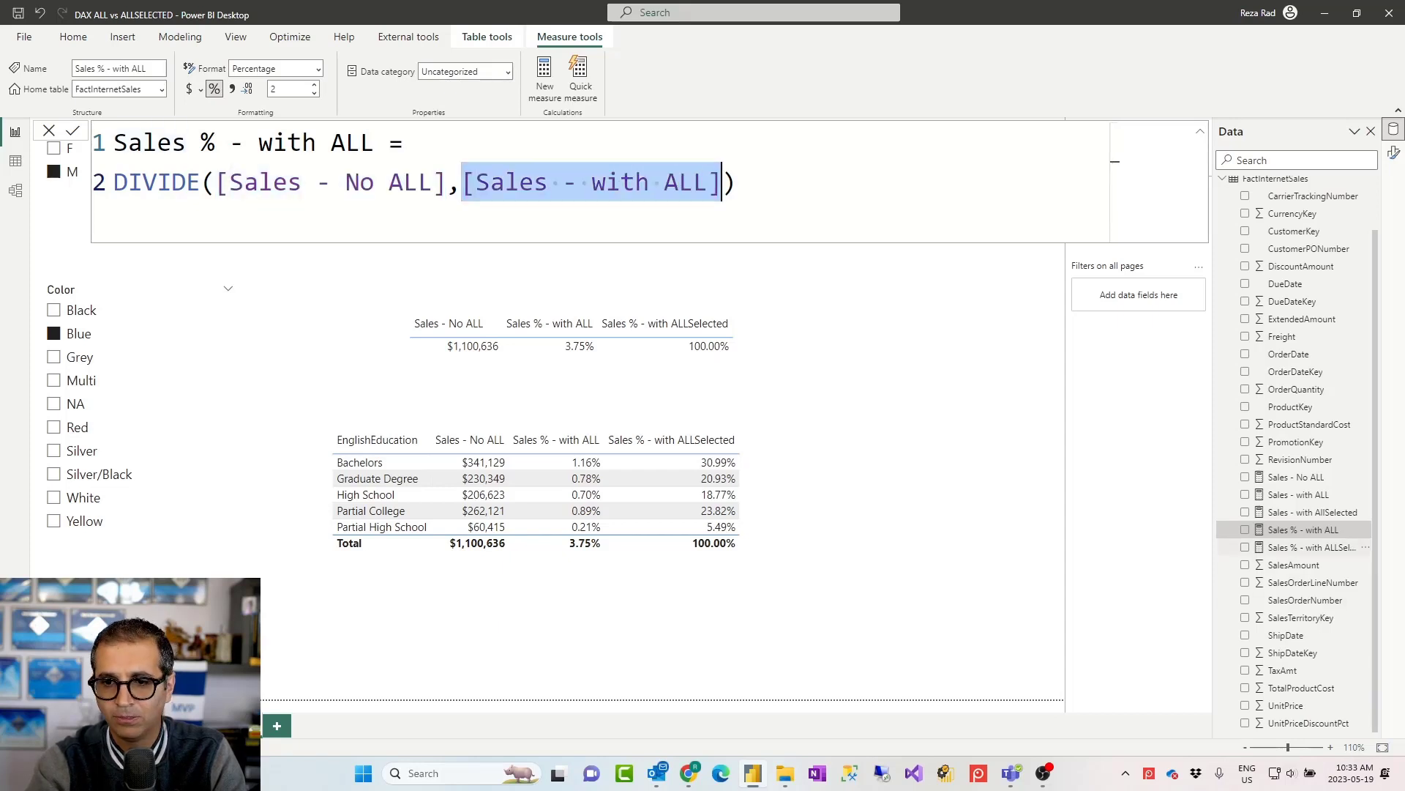
click(1318, 547)
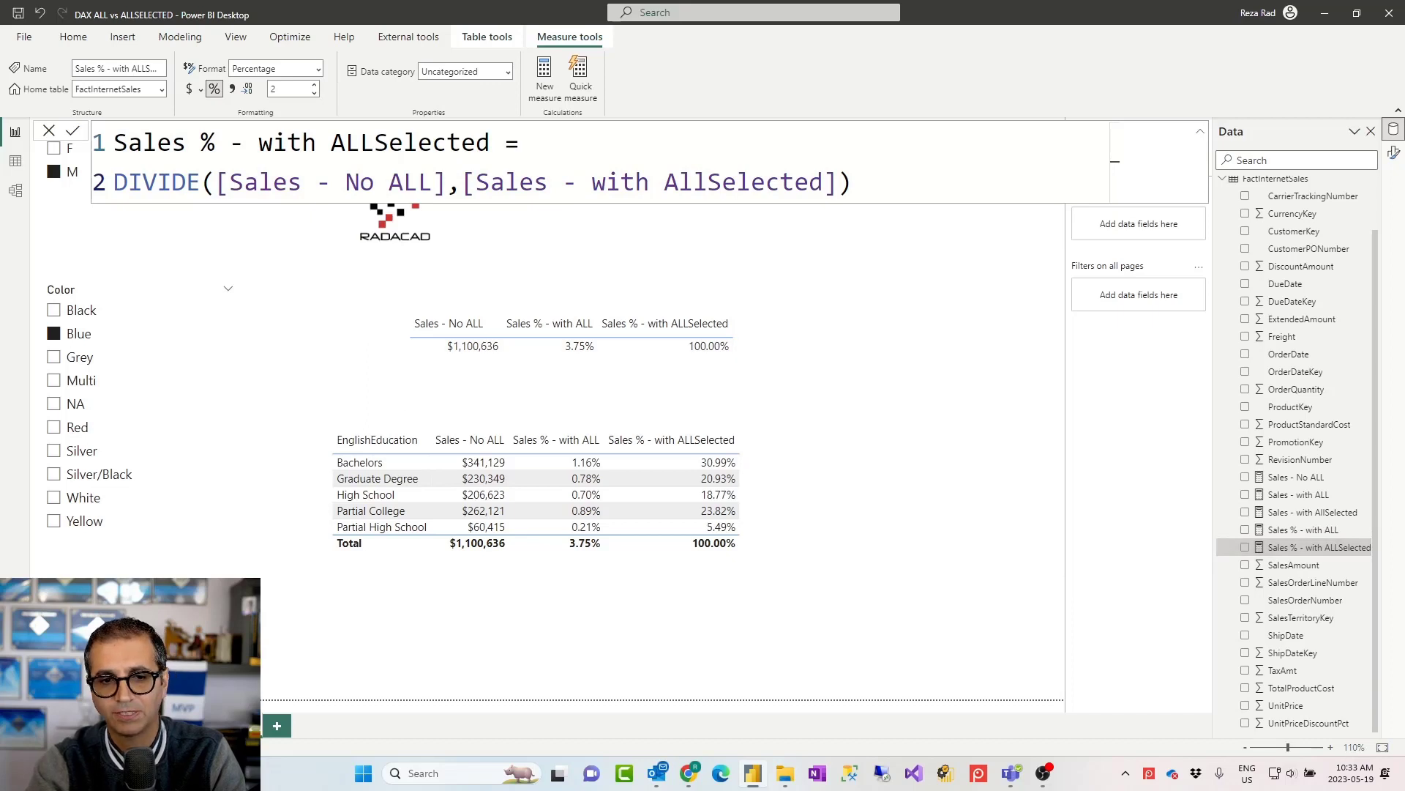
click(805, 600)
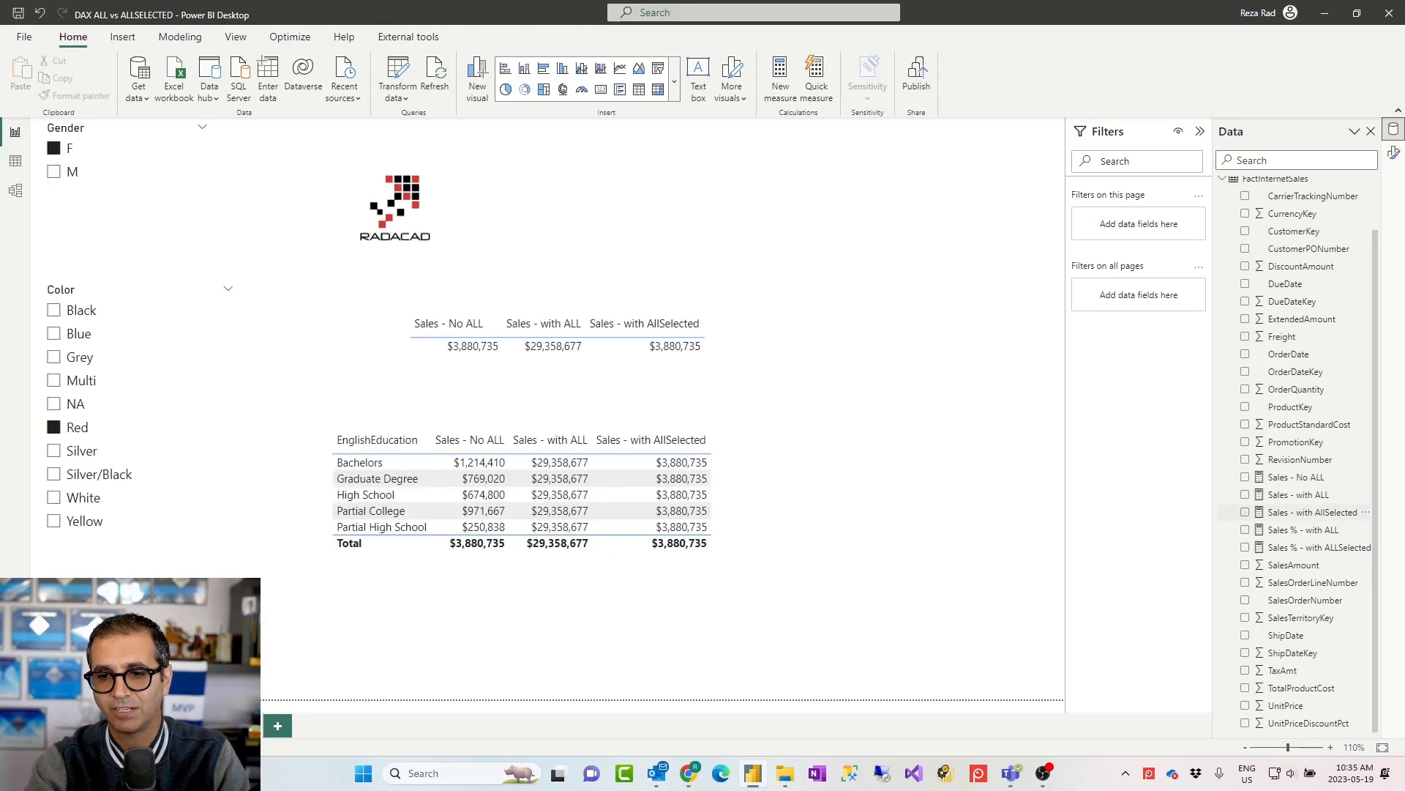
- Open Sales - with ALL and highlight FactInternetSales inside its ALL() filter
click(1299, 494)
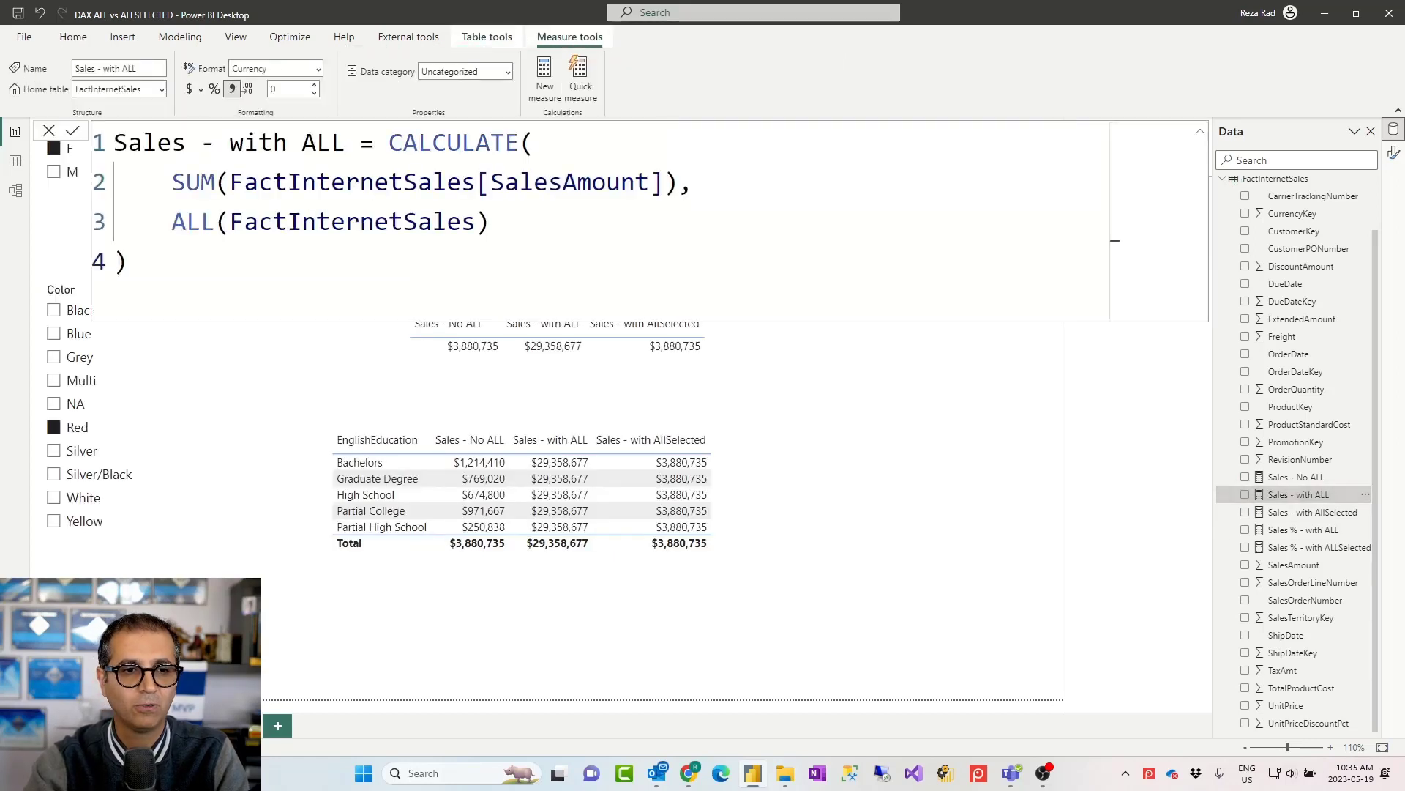
click(191, 221)
double_click(352, 221)
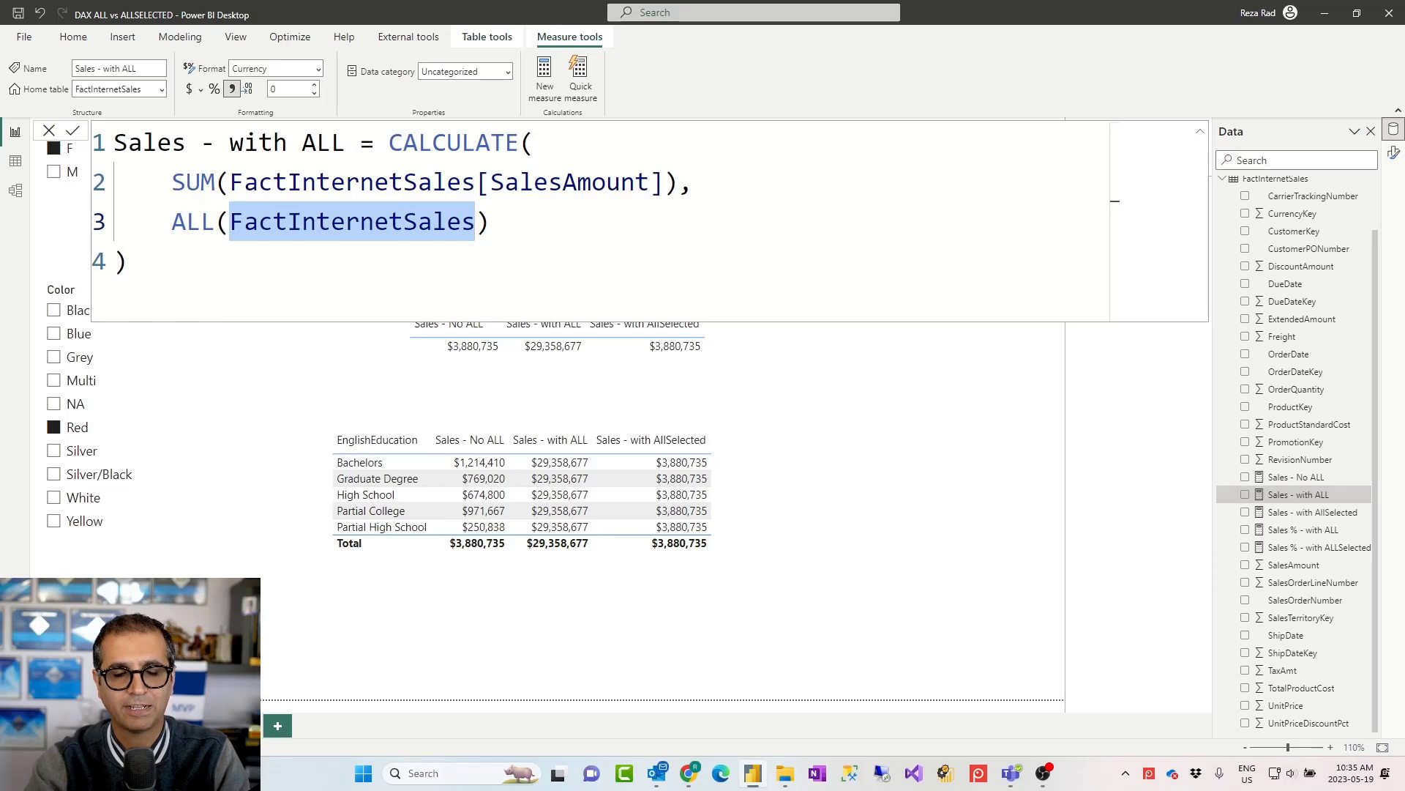